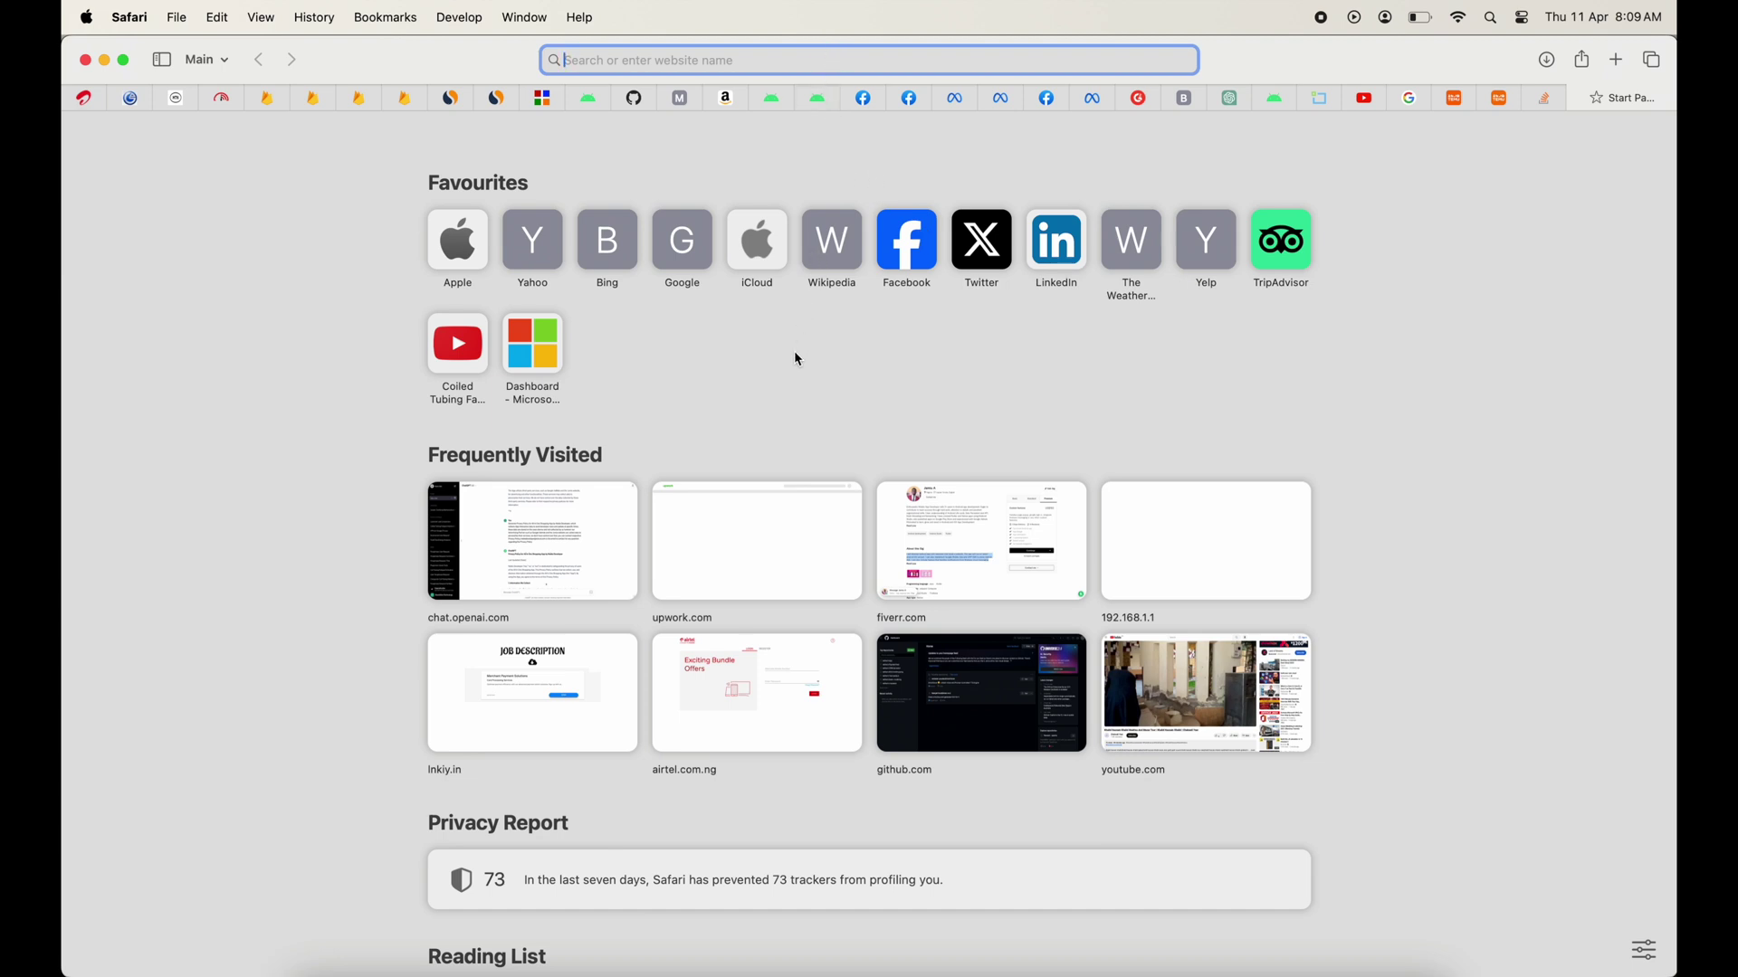
- Type 'download ut' into the address bar of a new Safari tab
text(do)
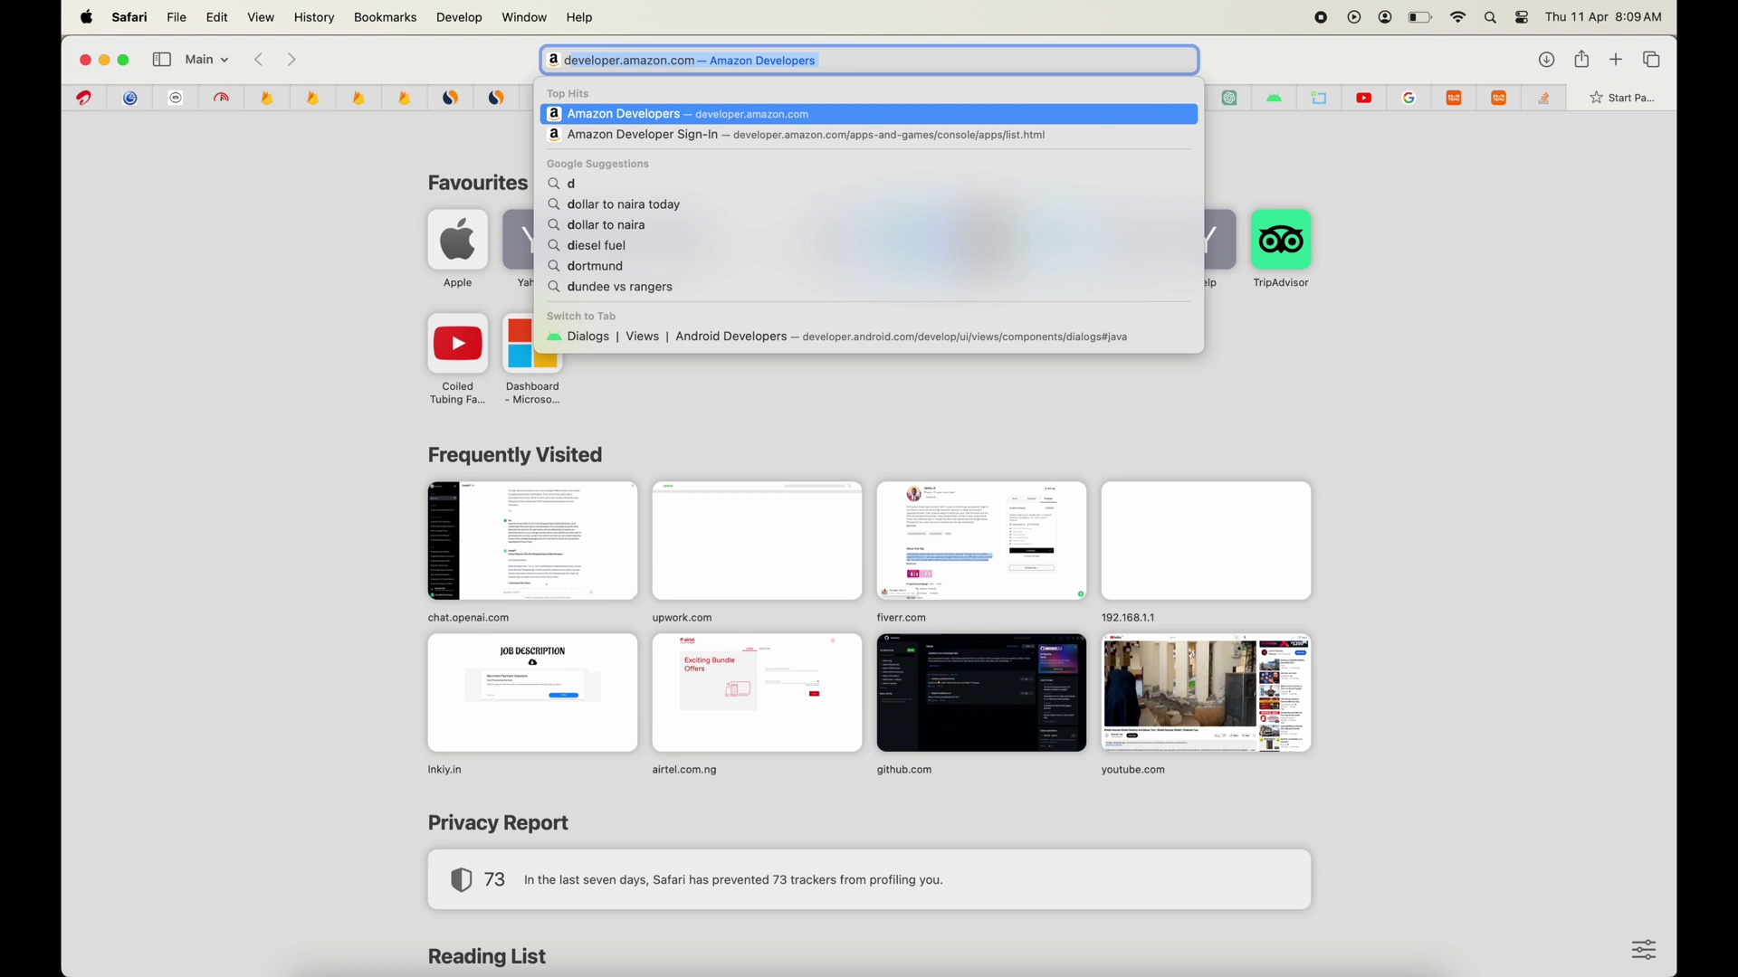
text(wnl)
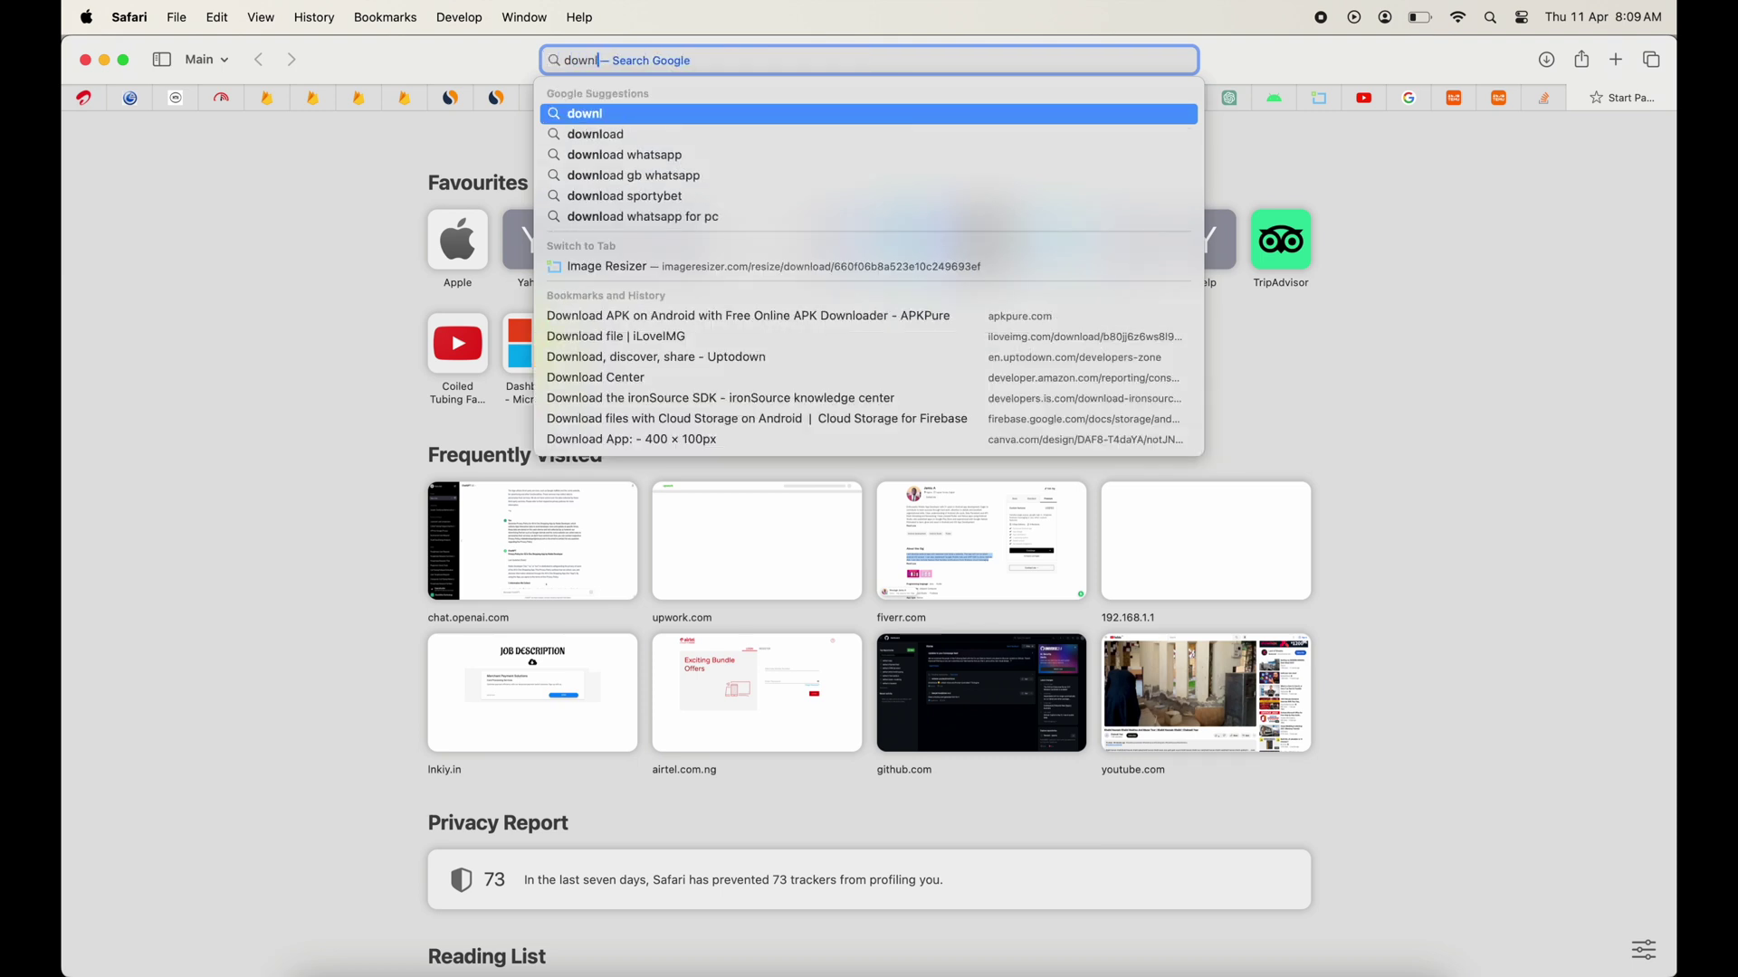
text(oad)
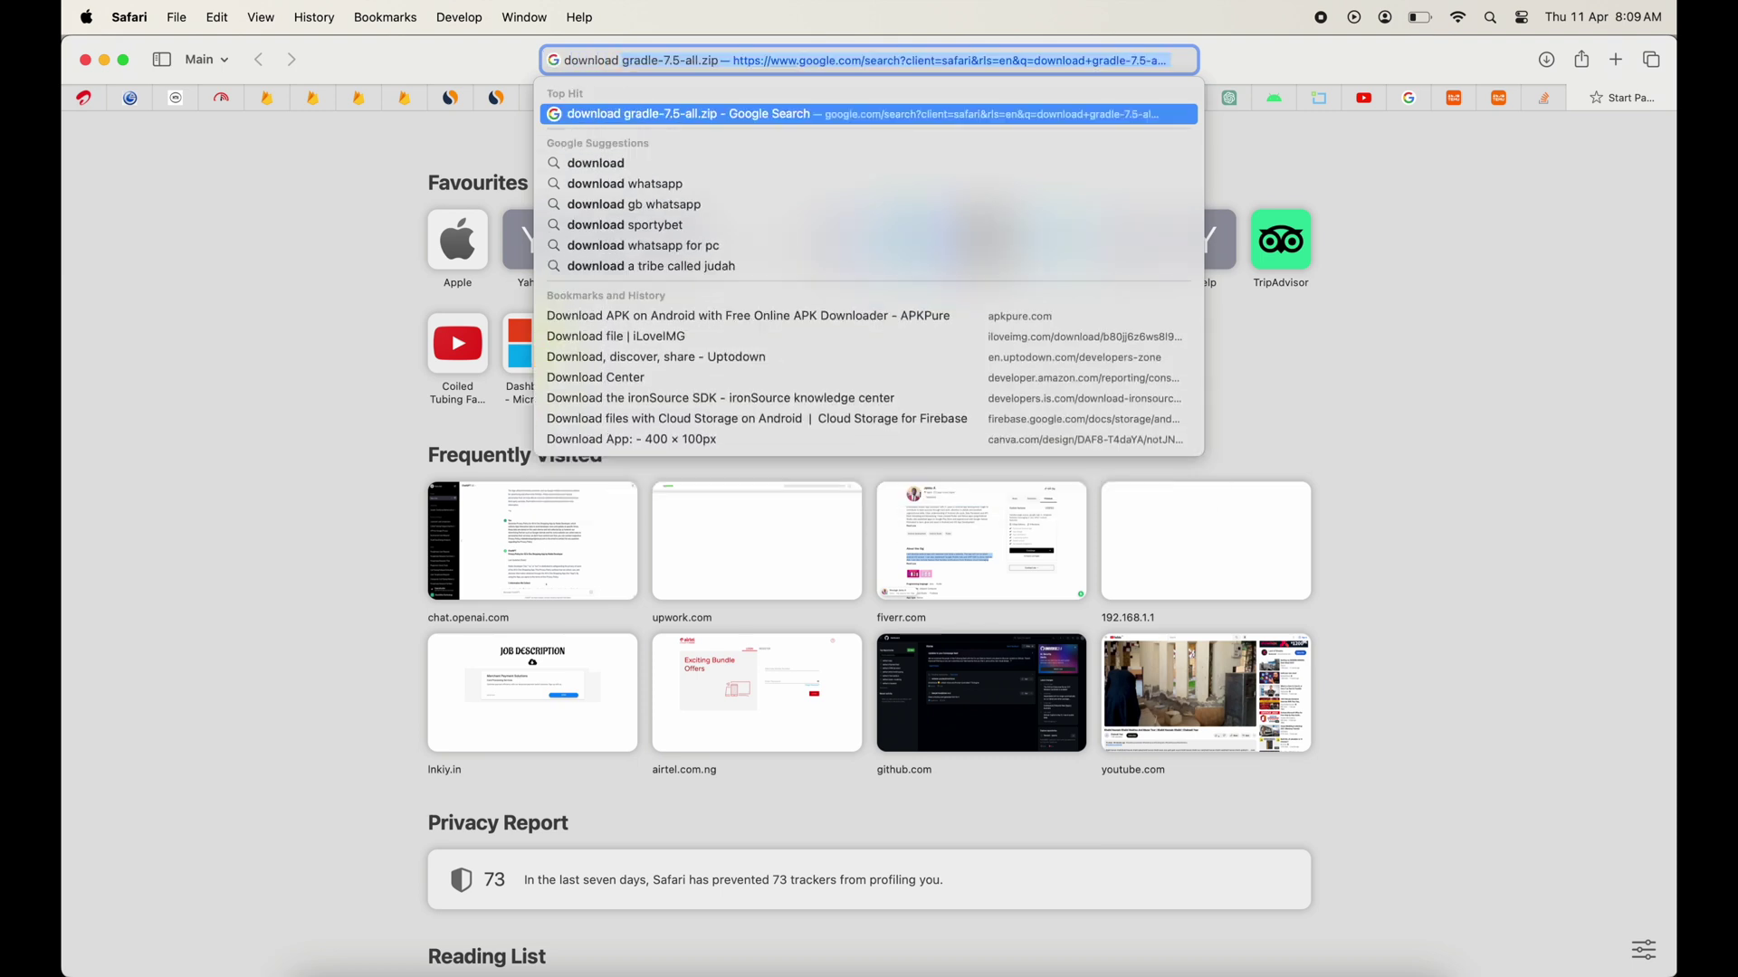
text( ut)
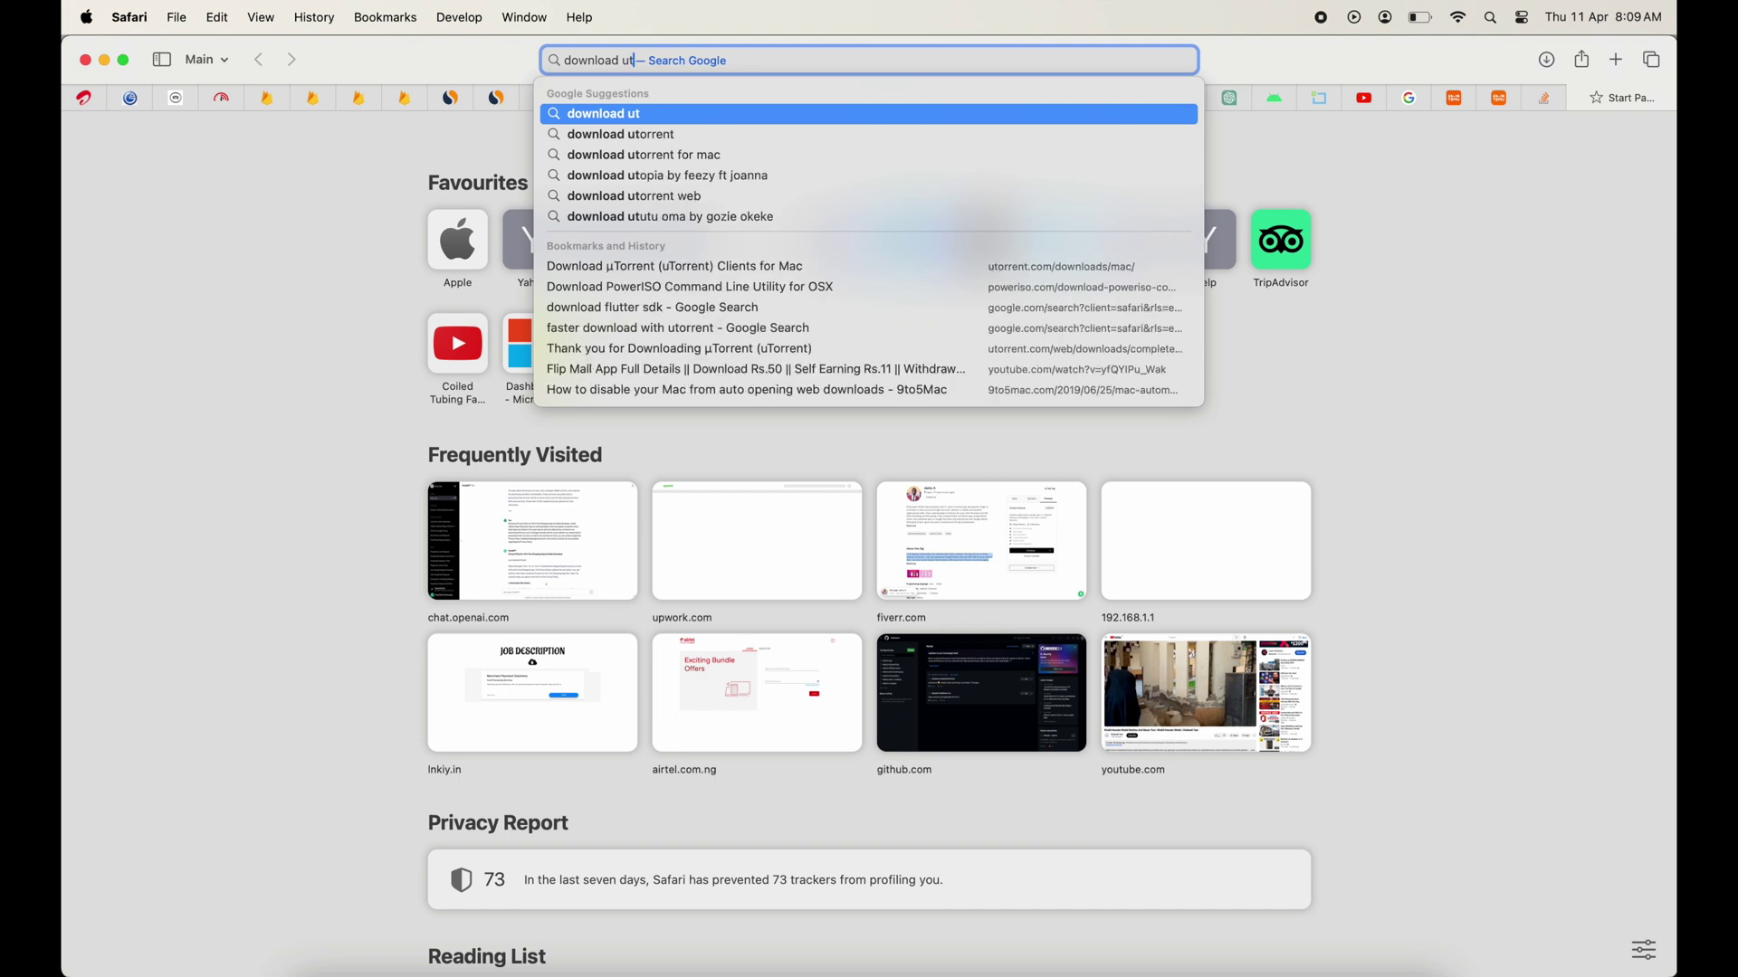
- Search Google using the 'download utorrent for mac' suggestion
click(775, 155)
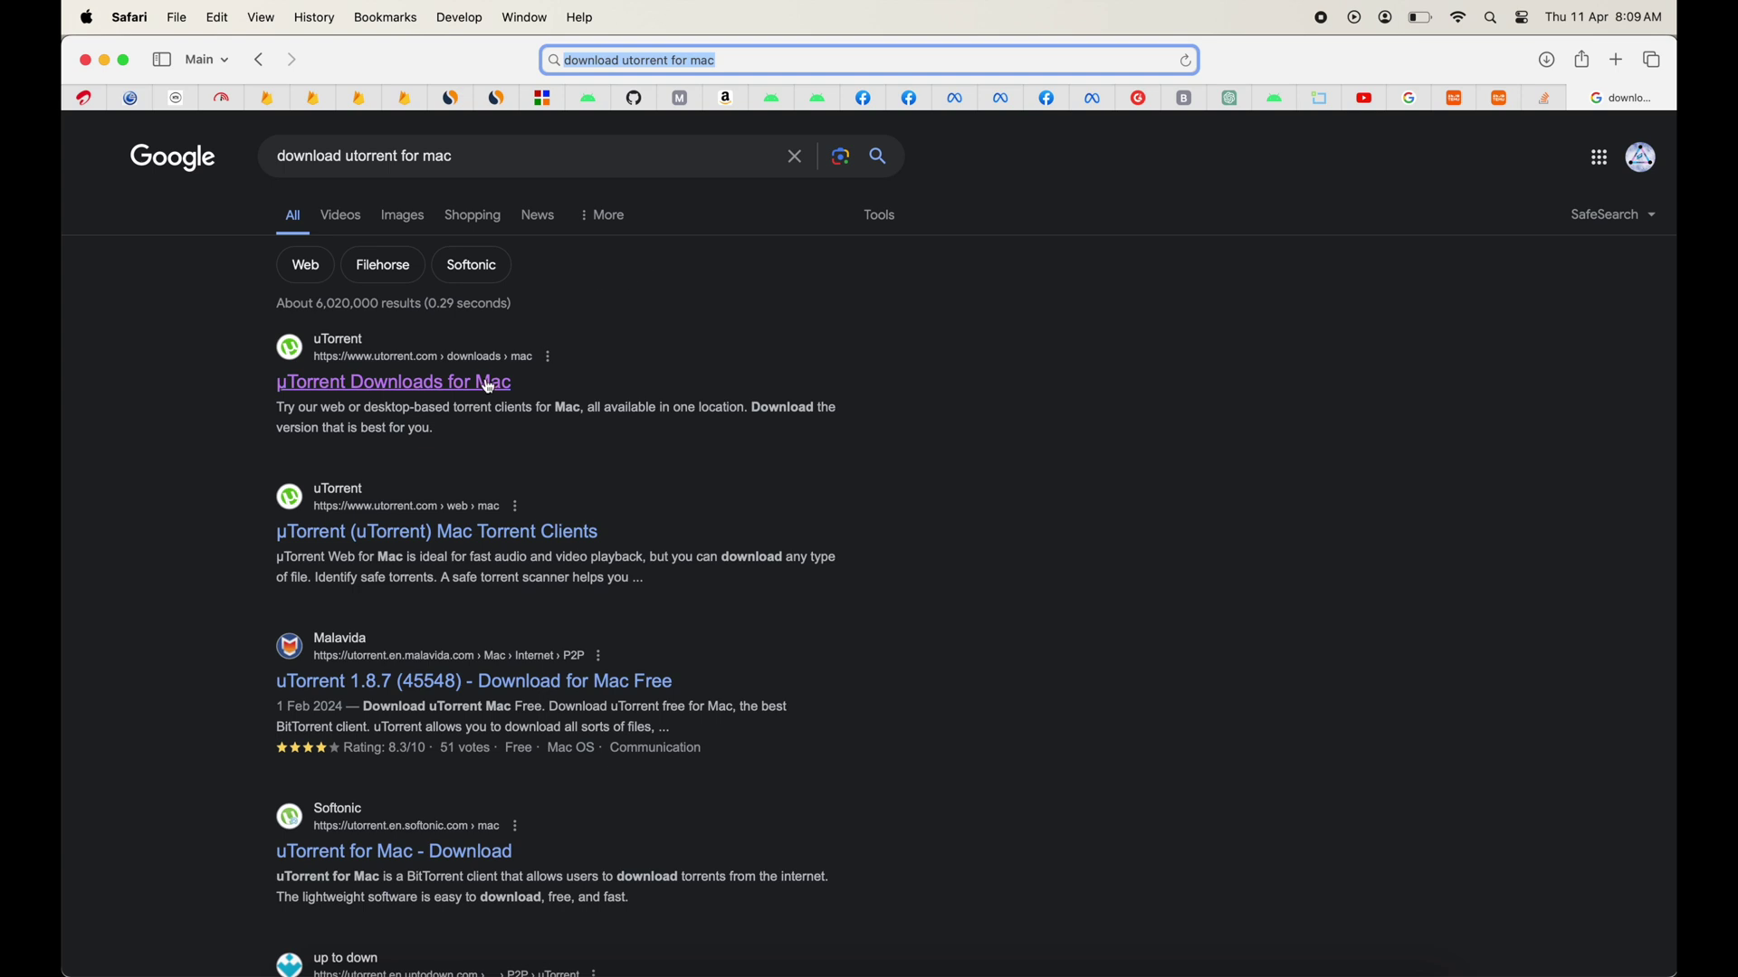
- Open the µTorrent Downloads for Mac result and start the free µTorrent Web download
click(490, 388)
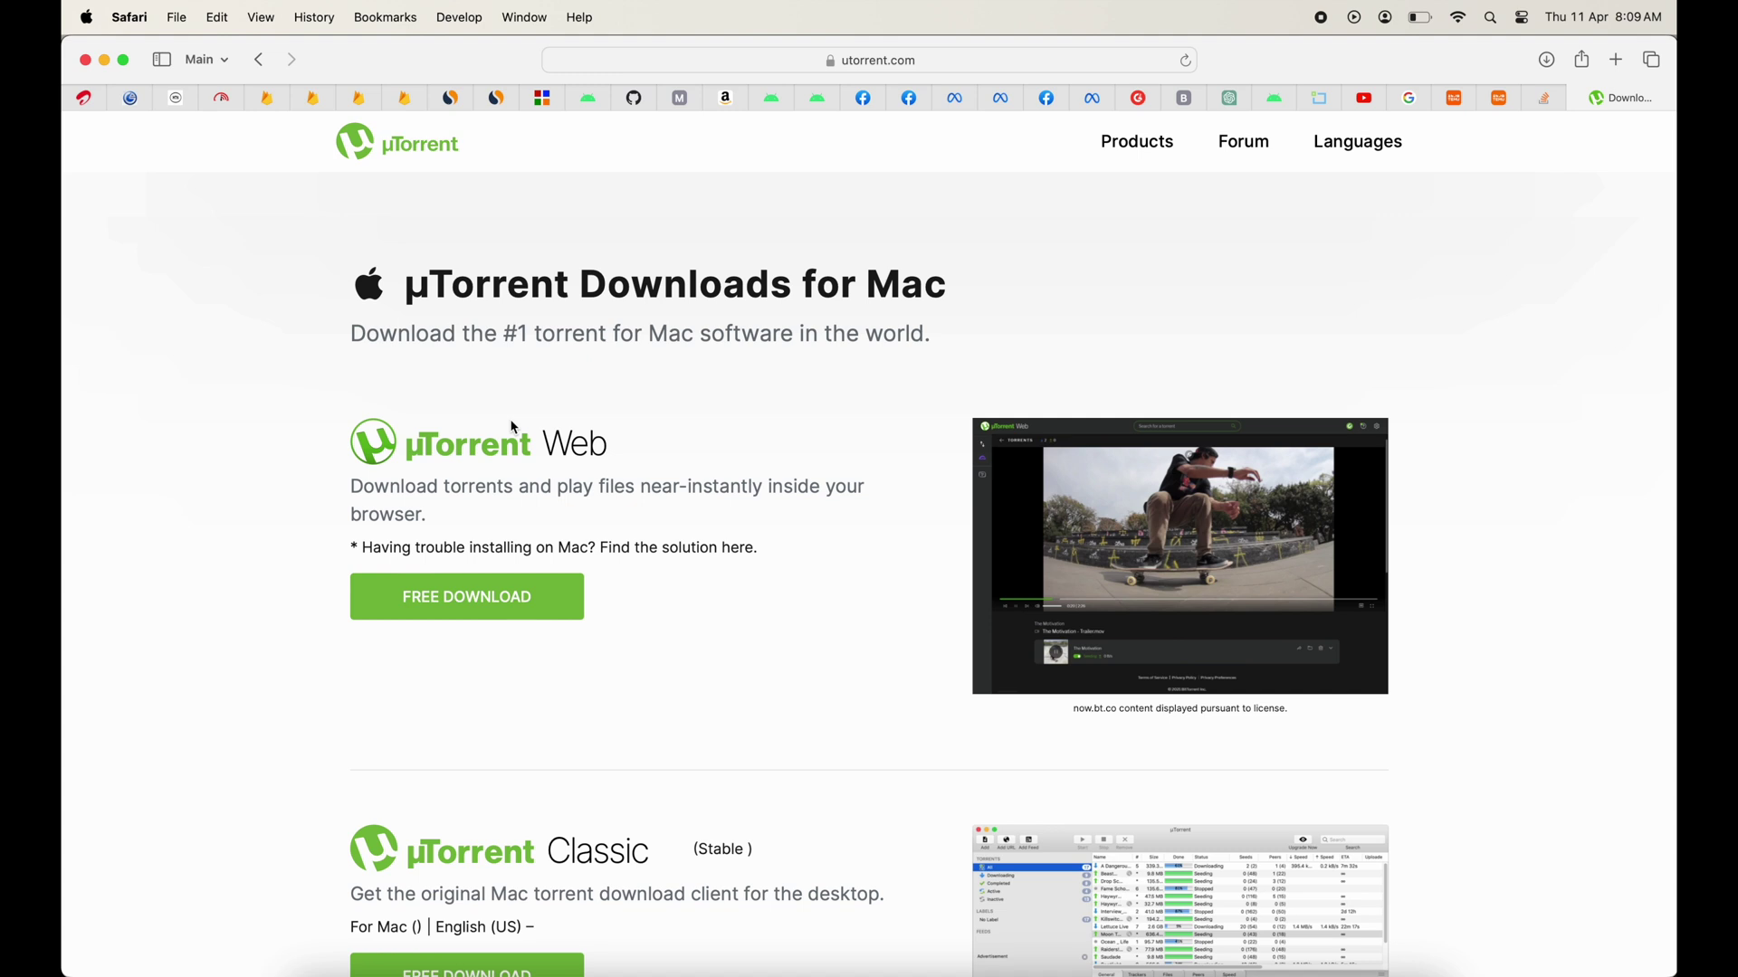
click(519, 599)
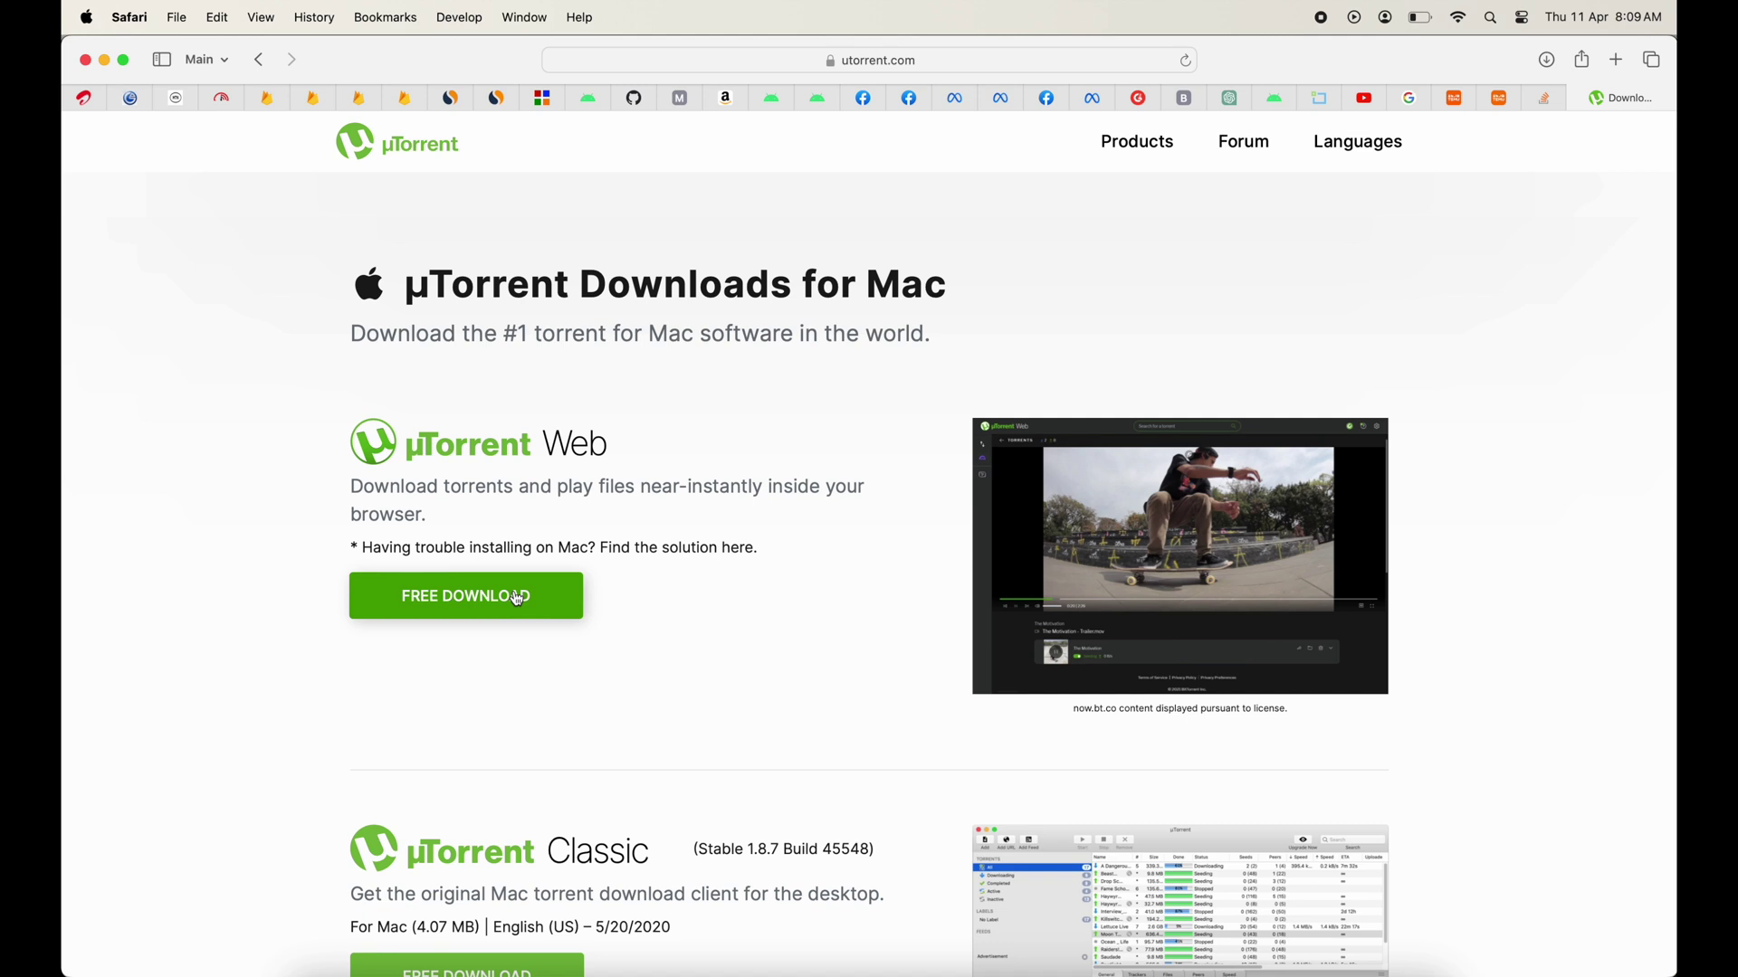
click(519, 600)
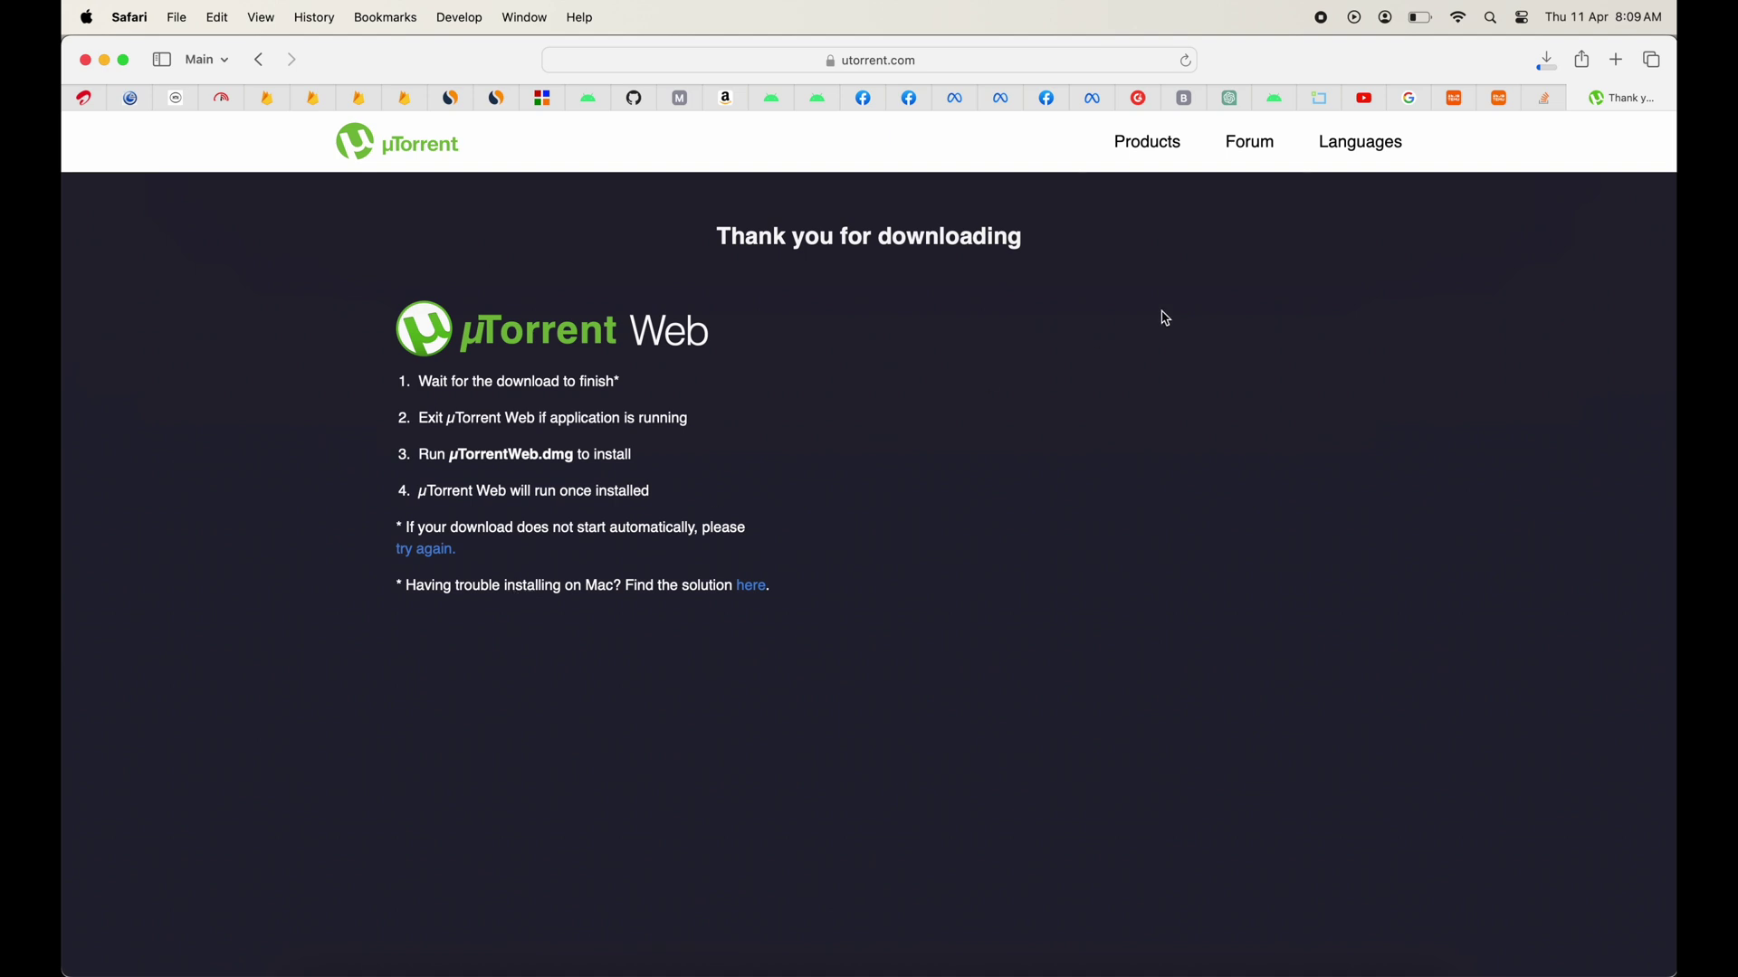
- Open the finished uTorrentWeb.dmg from Safari's Downloads list
click(1543, 68)
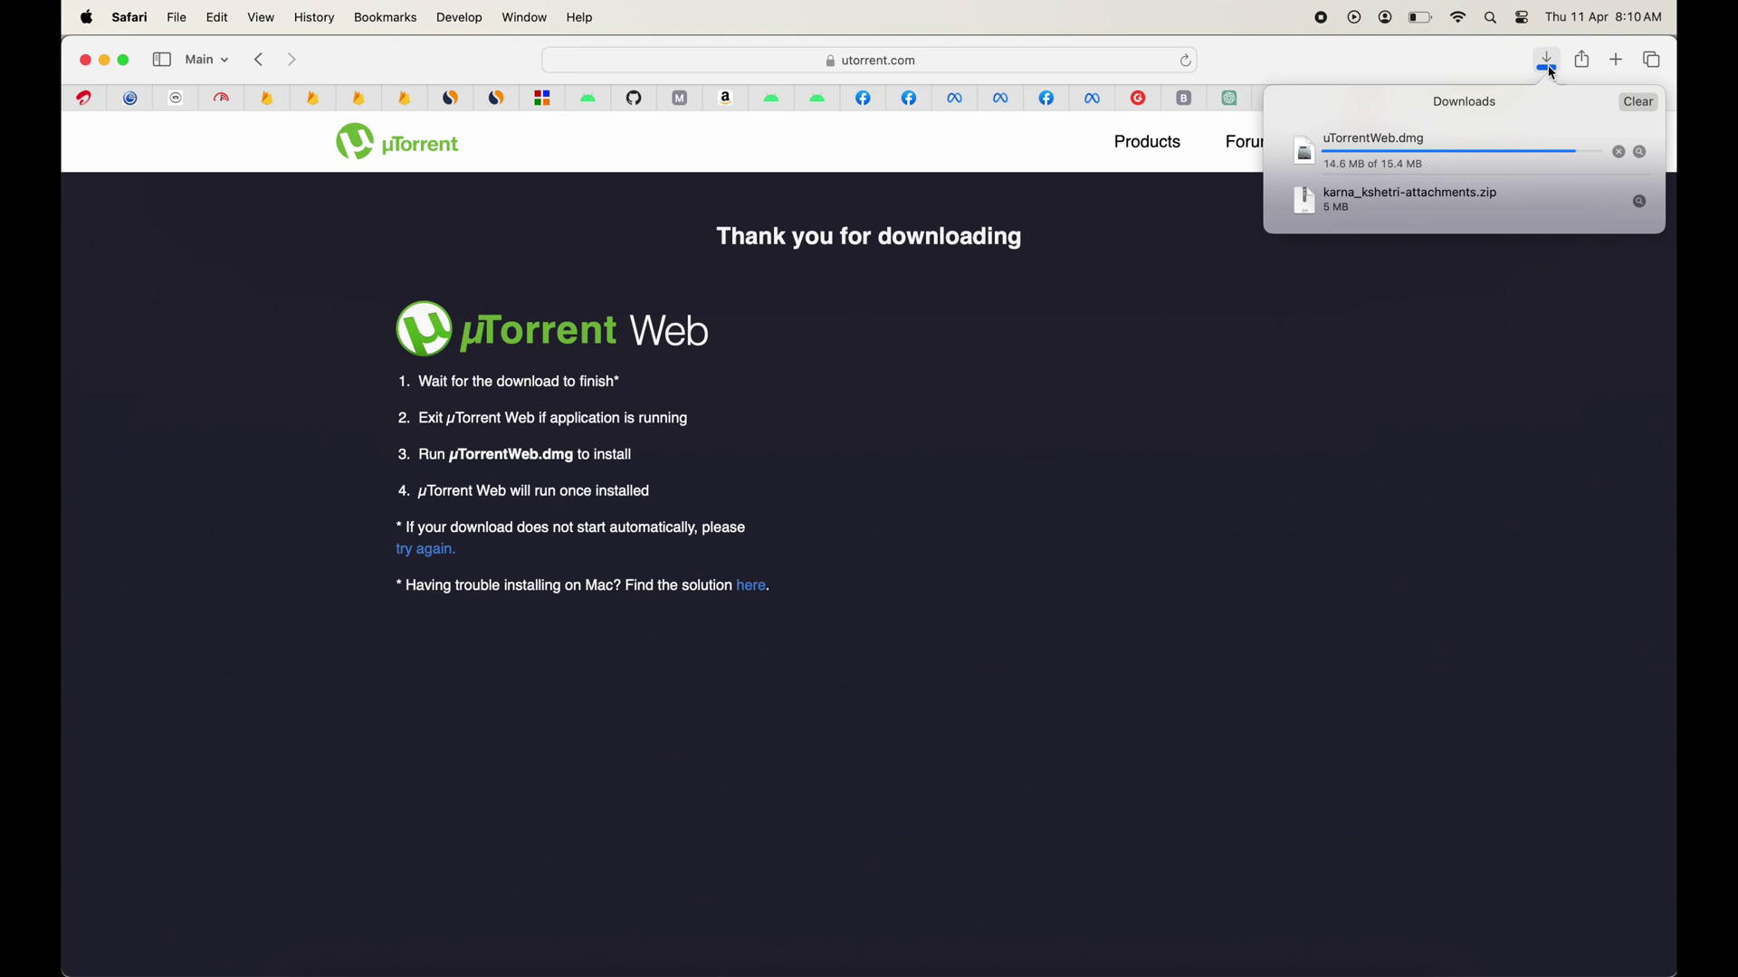
click(1509, 154)
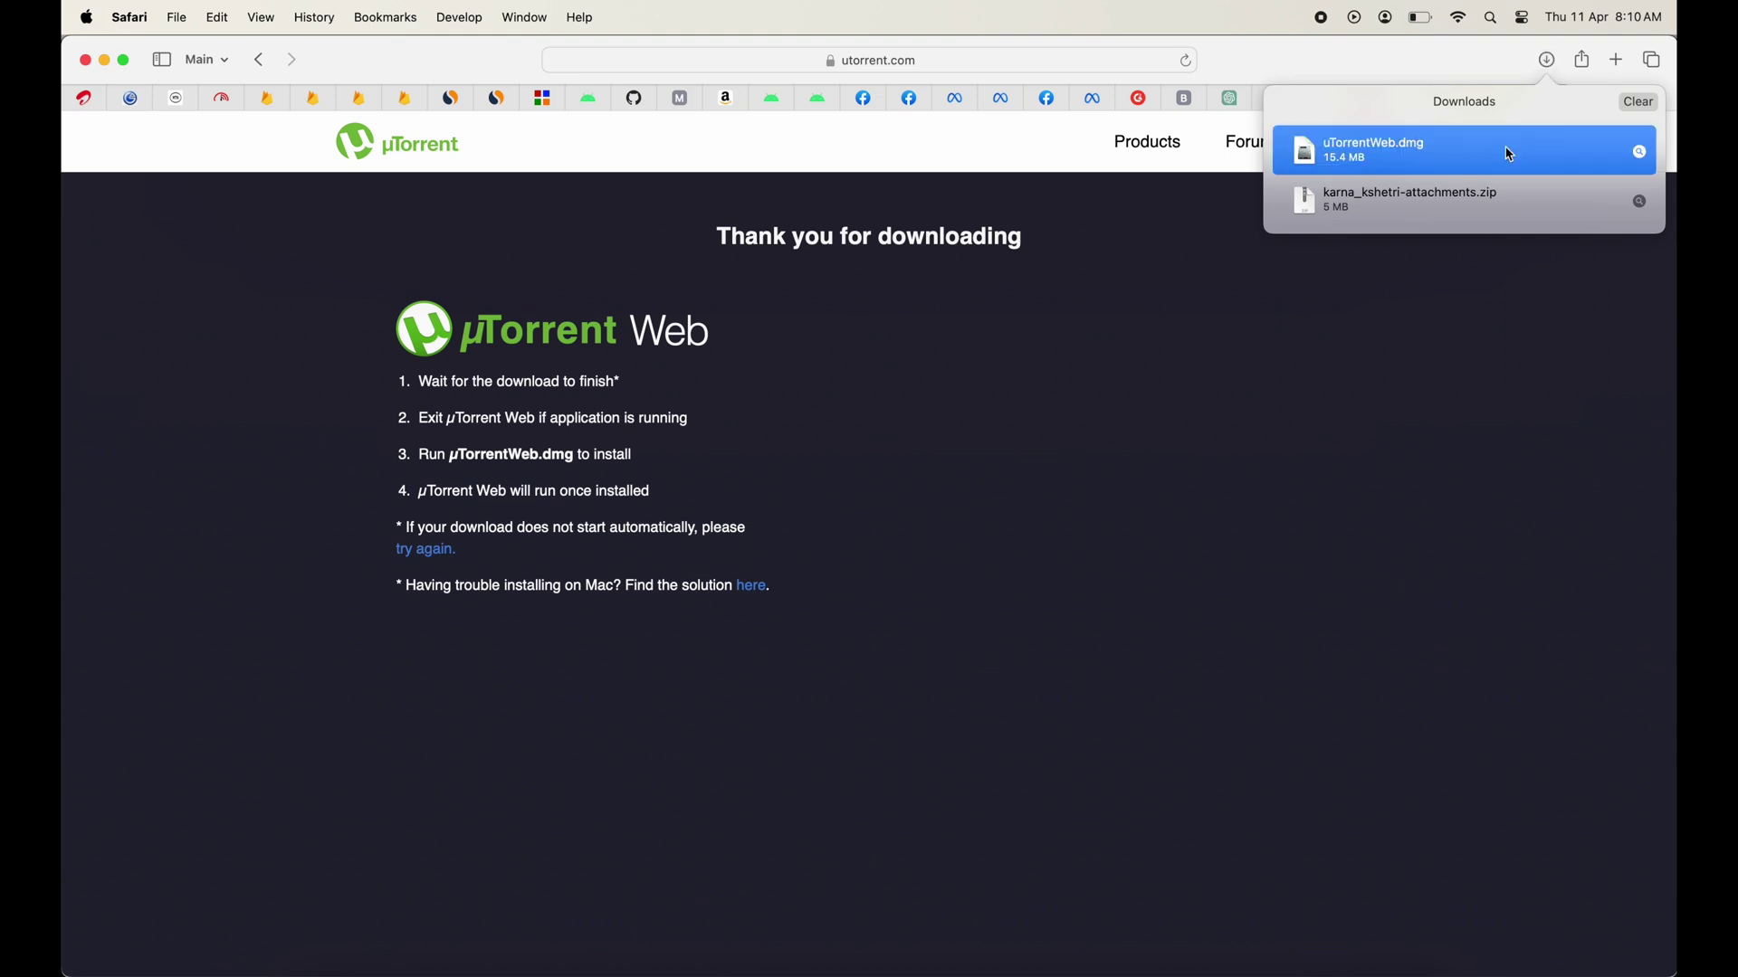
double_click(1508, 154)
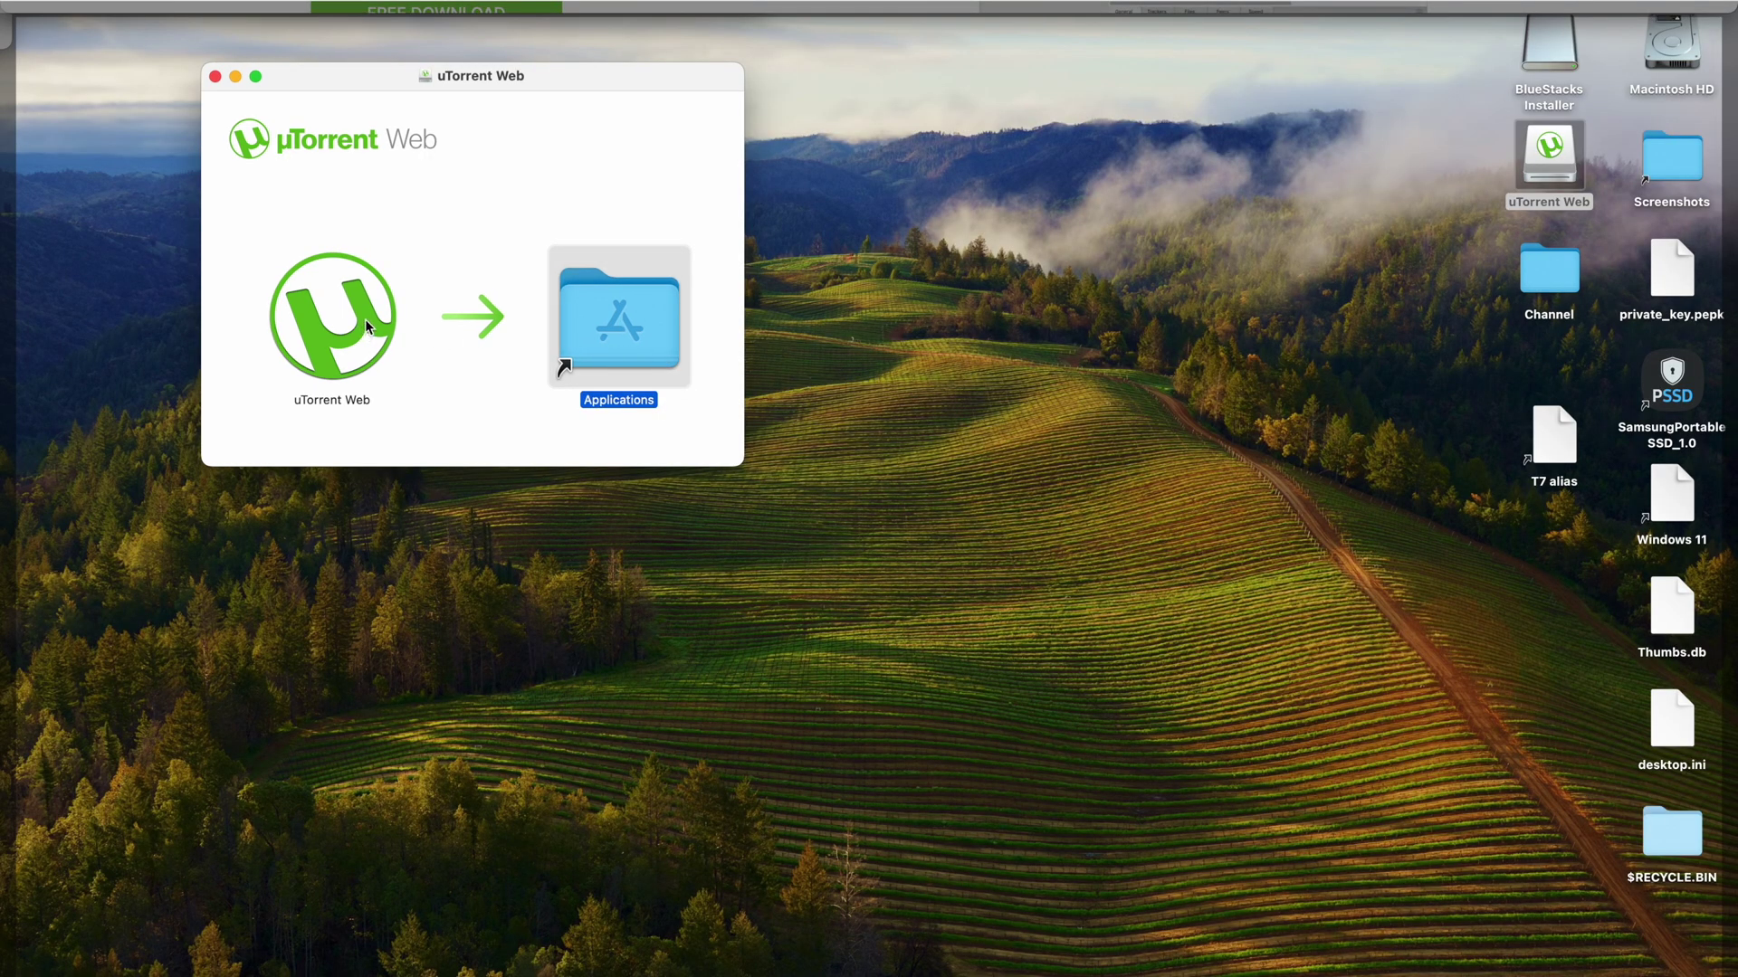
- Copy uTorrent Web into Applications, launch it, and allow it to open despite the internet warning
drag(367, 326, 659, 334)
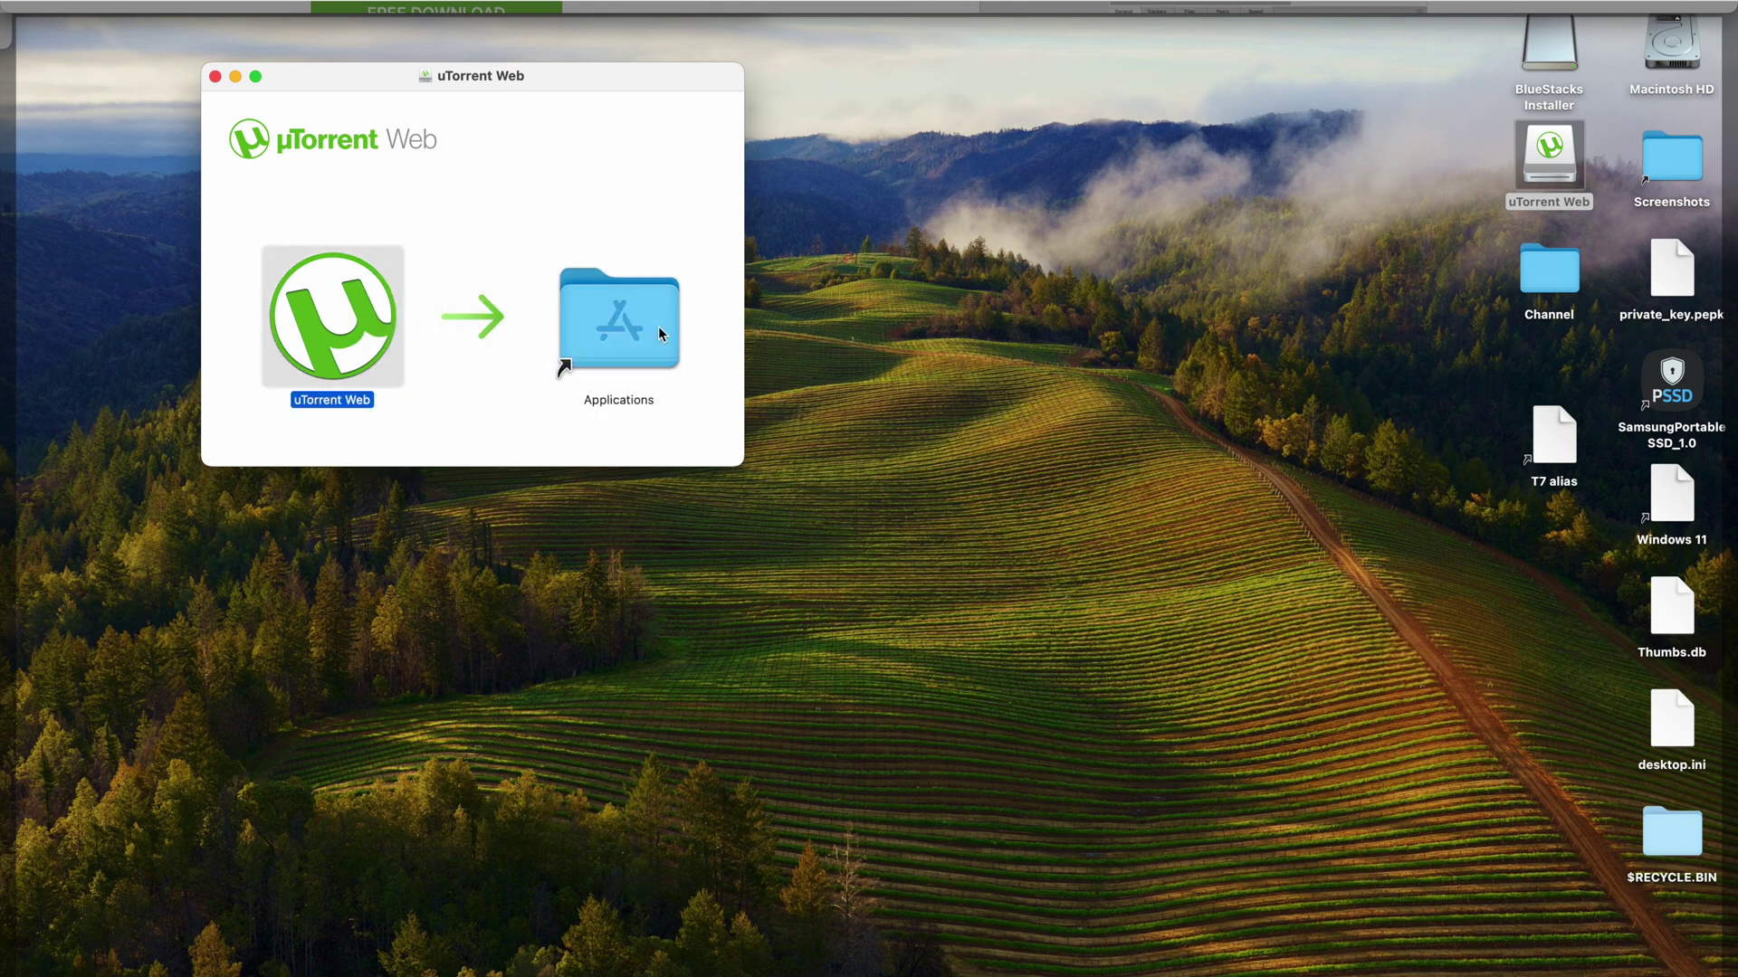
double_click(651, 332)
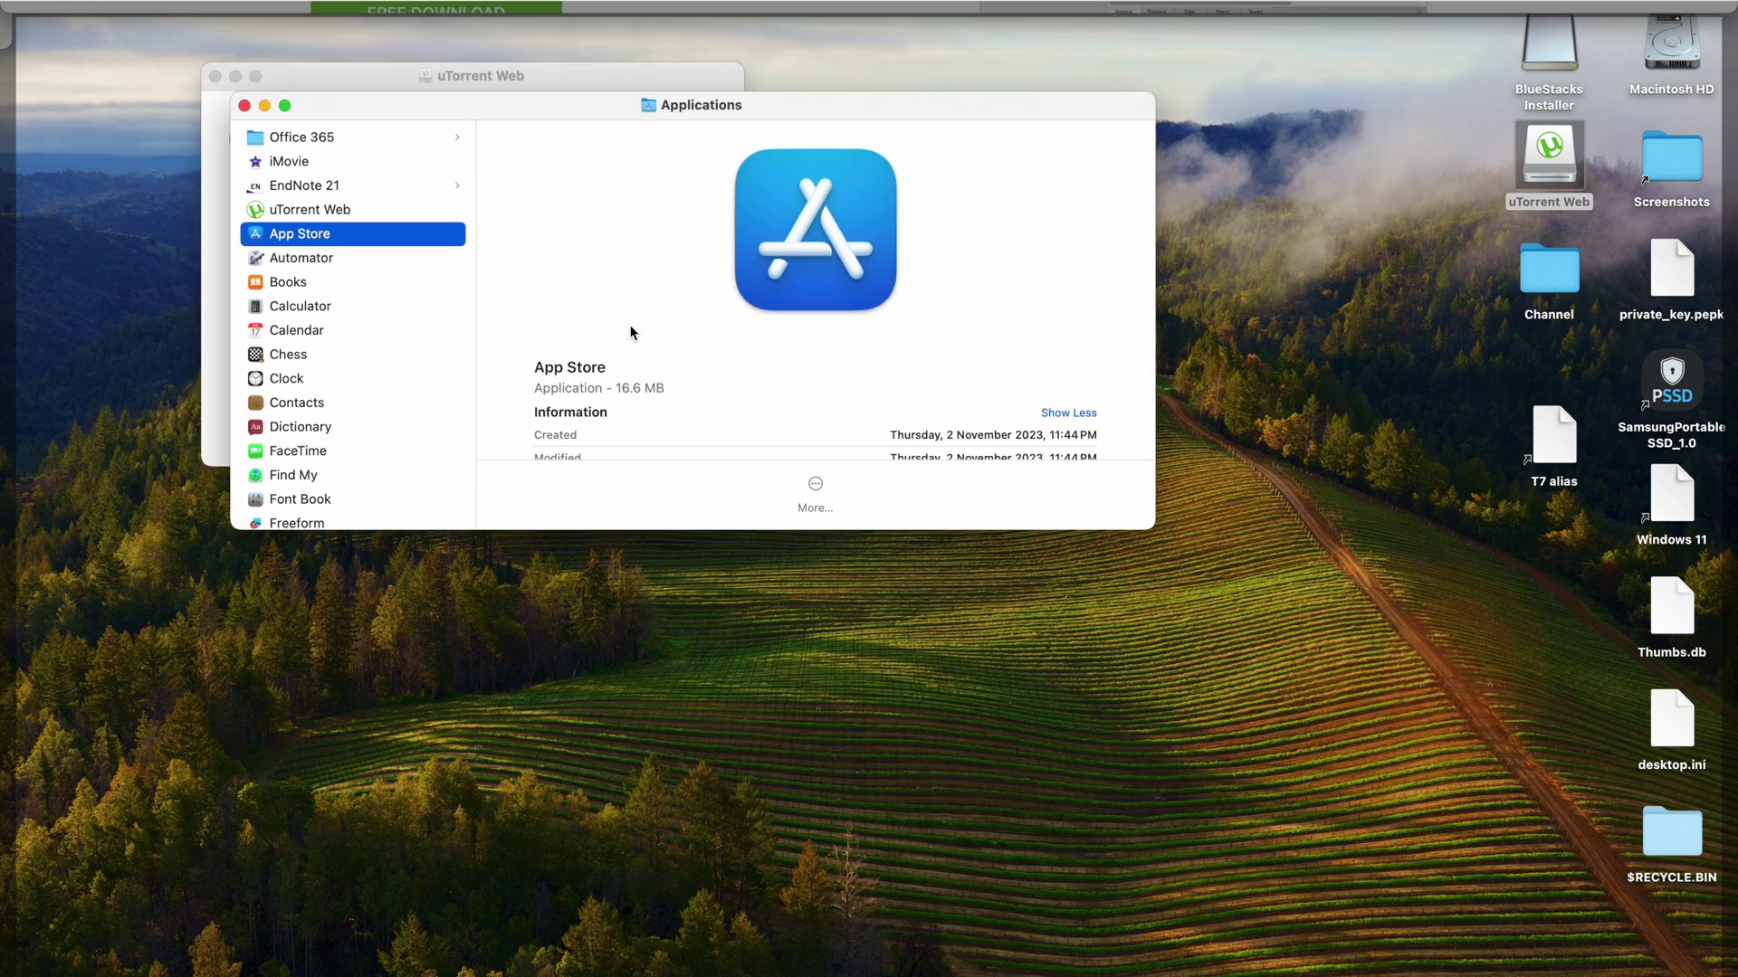
click(347, 212)
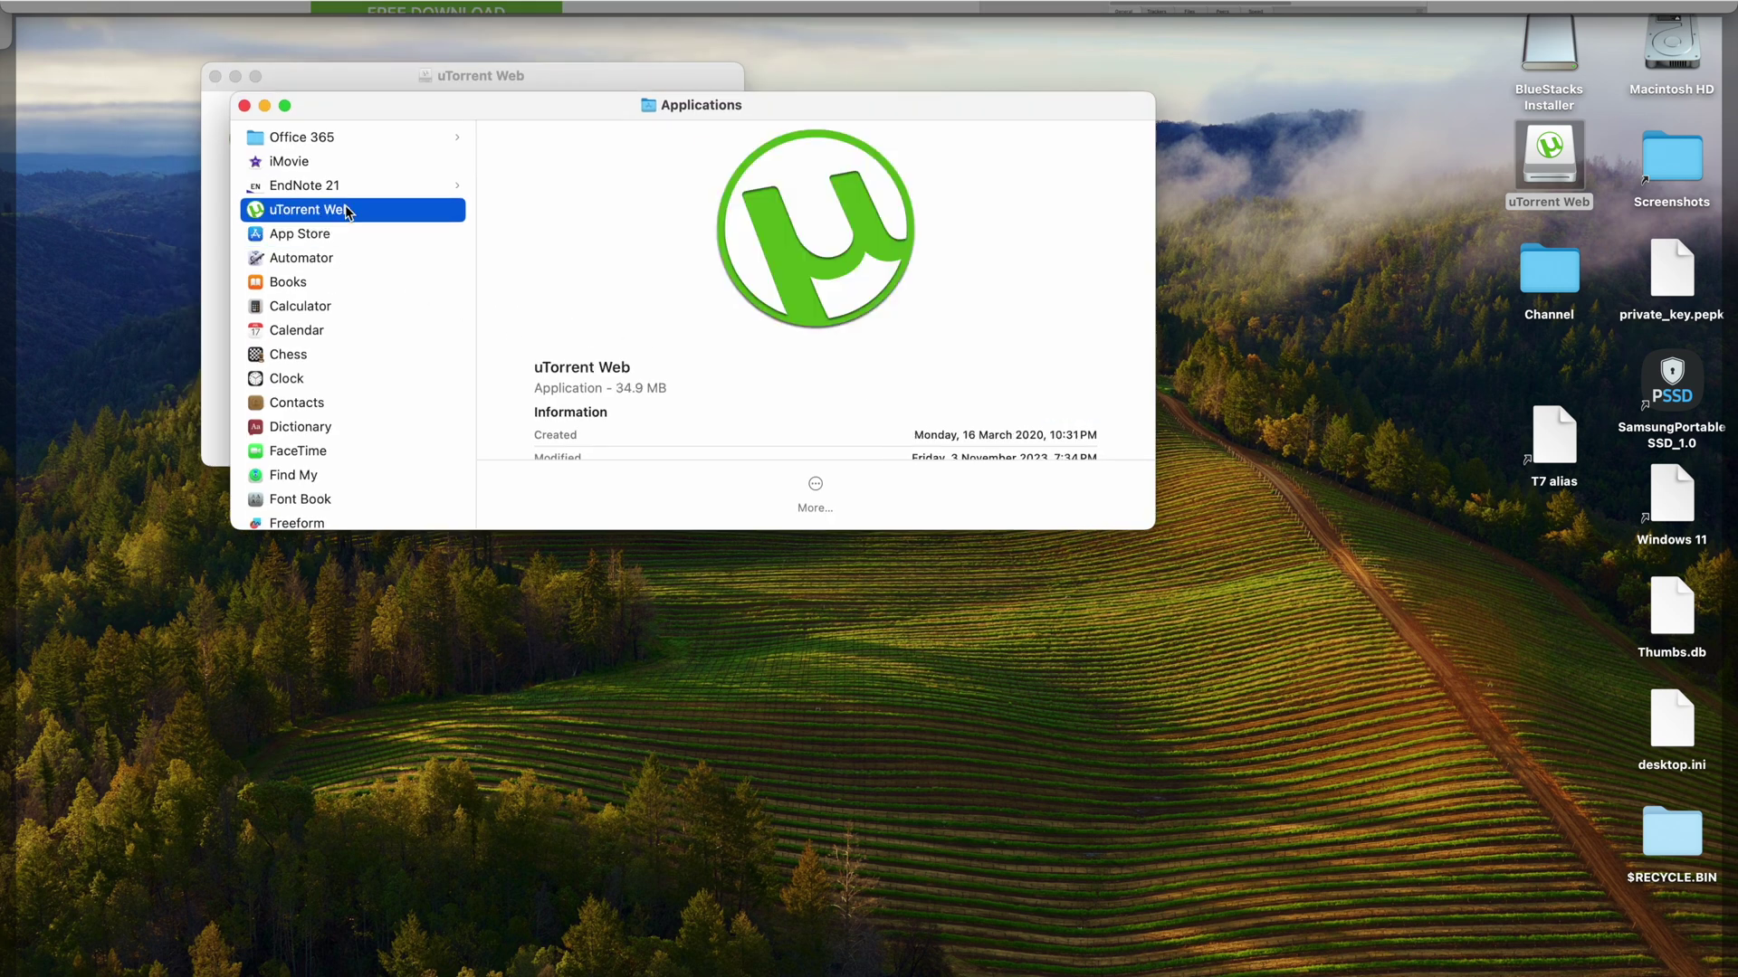
double_click(348, 212)
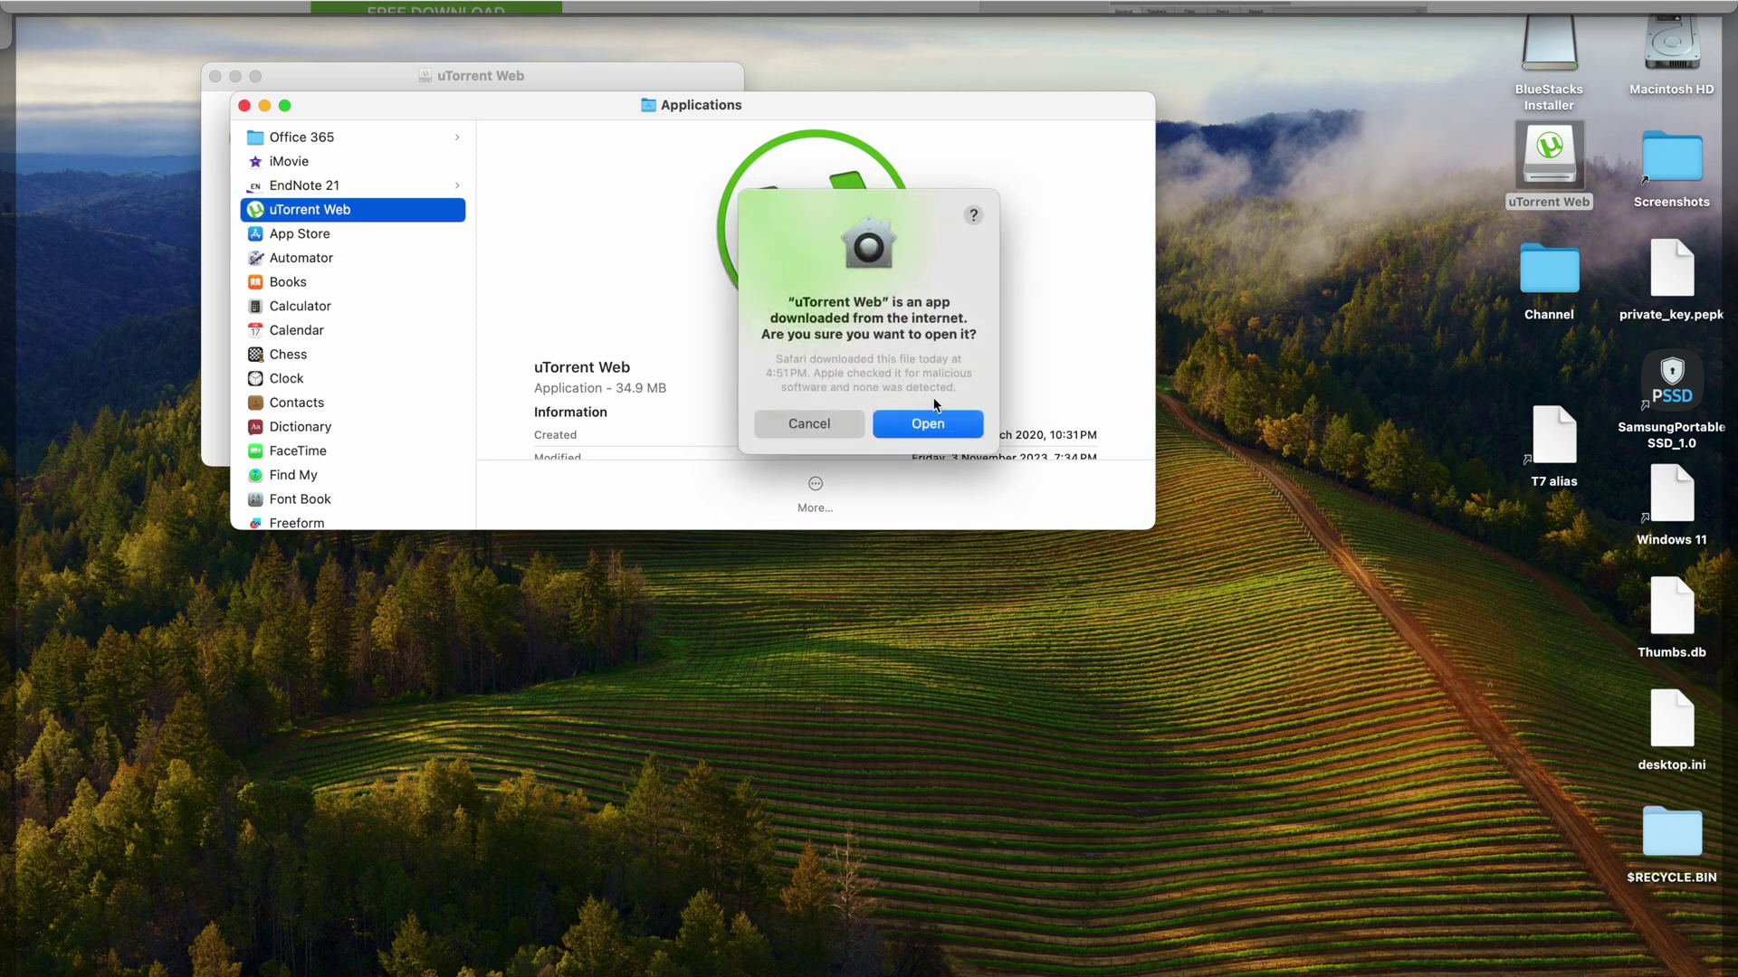
click(935, 427)
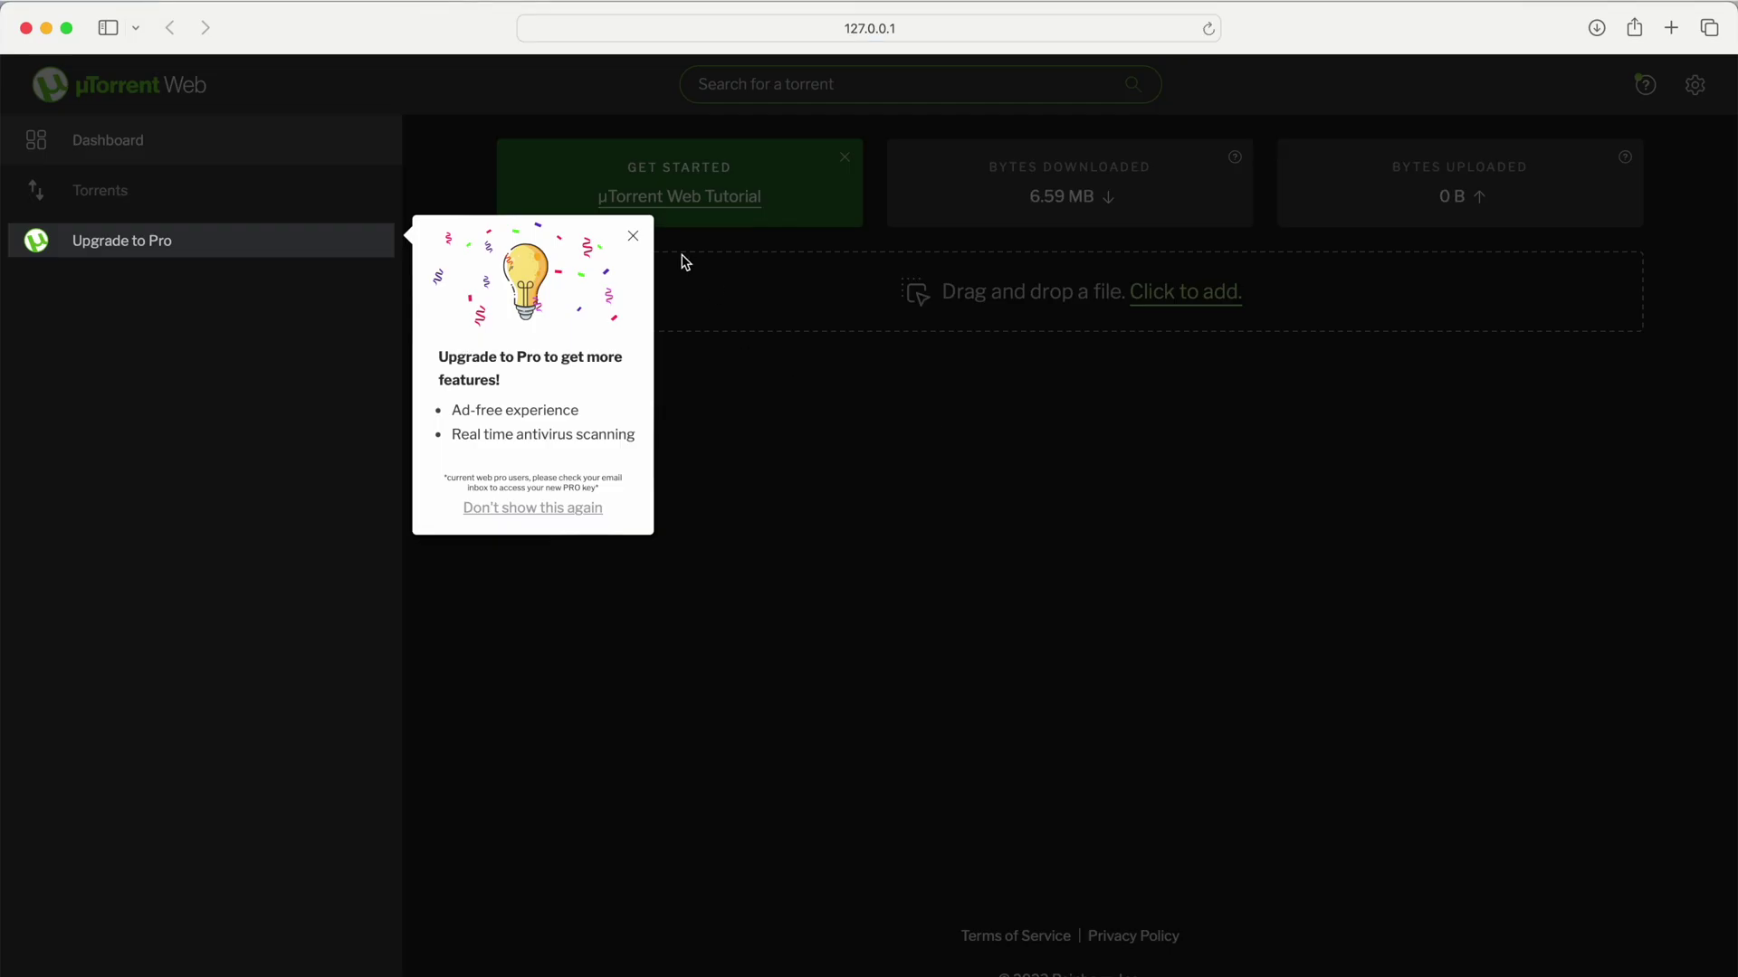
- Close the Upgrade to Pro popup and go to the Torrents page
click(634, 237)
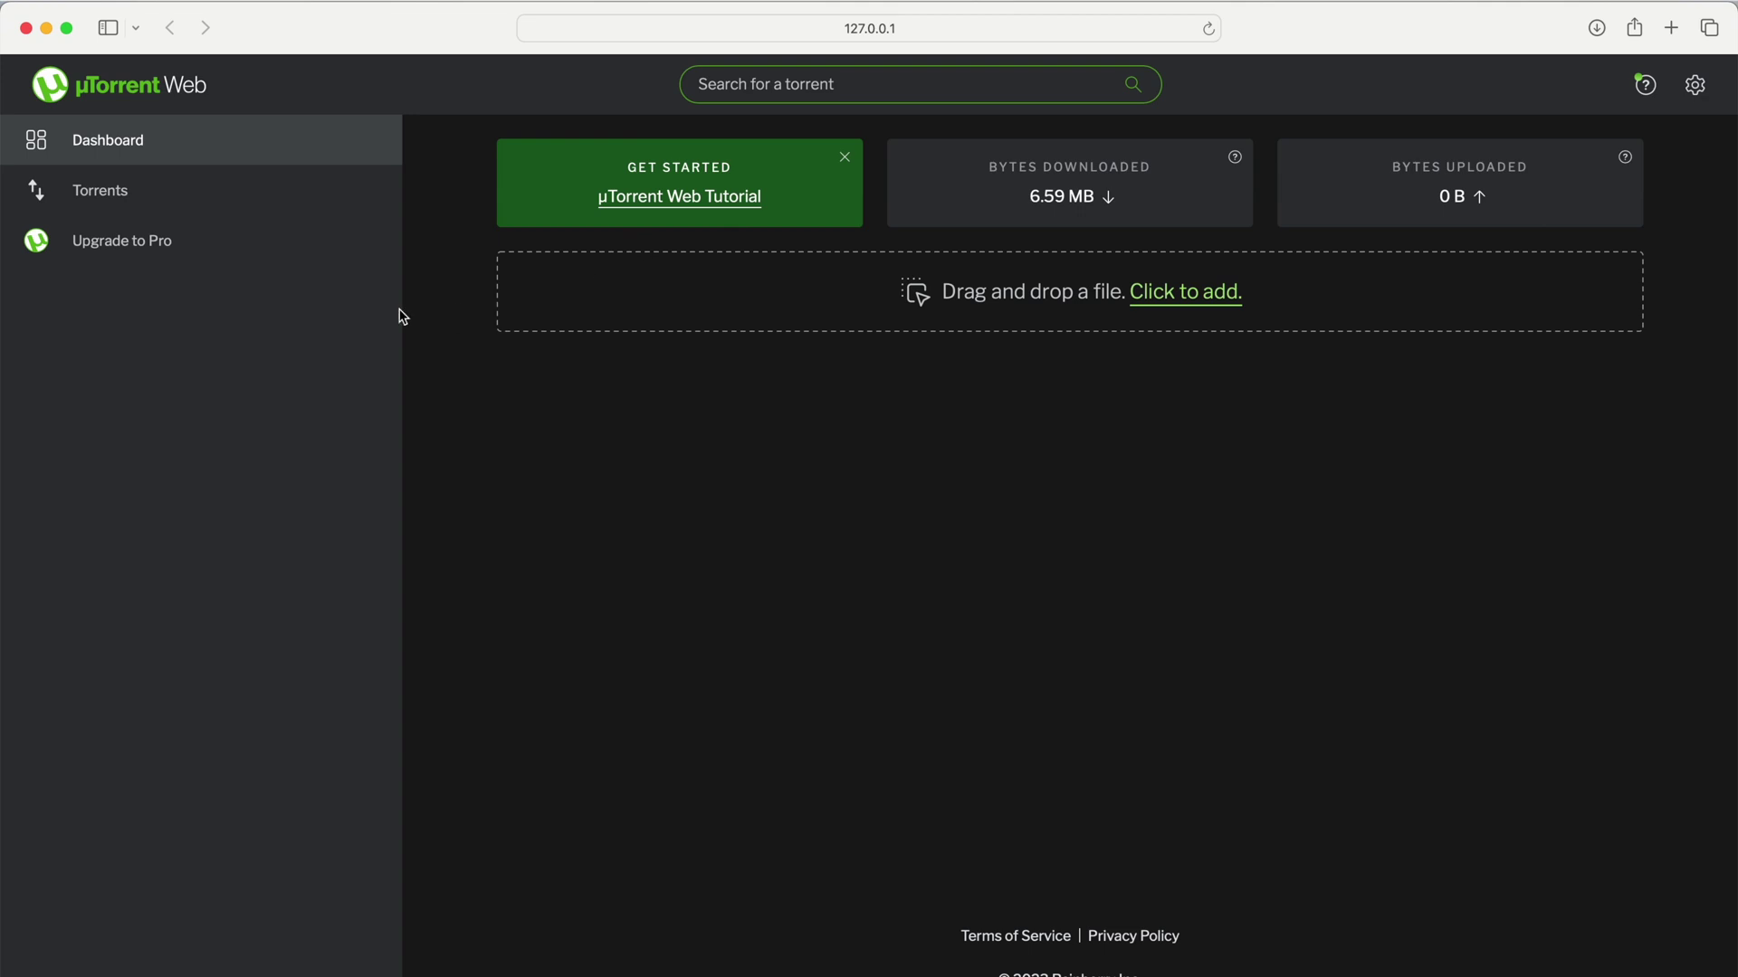
click(242, 209)
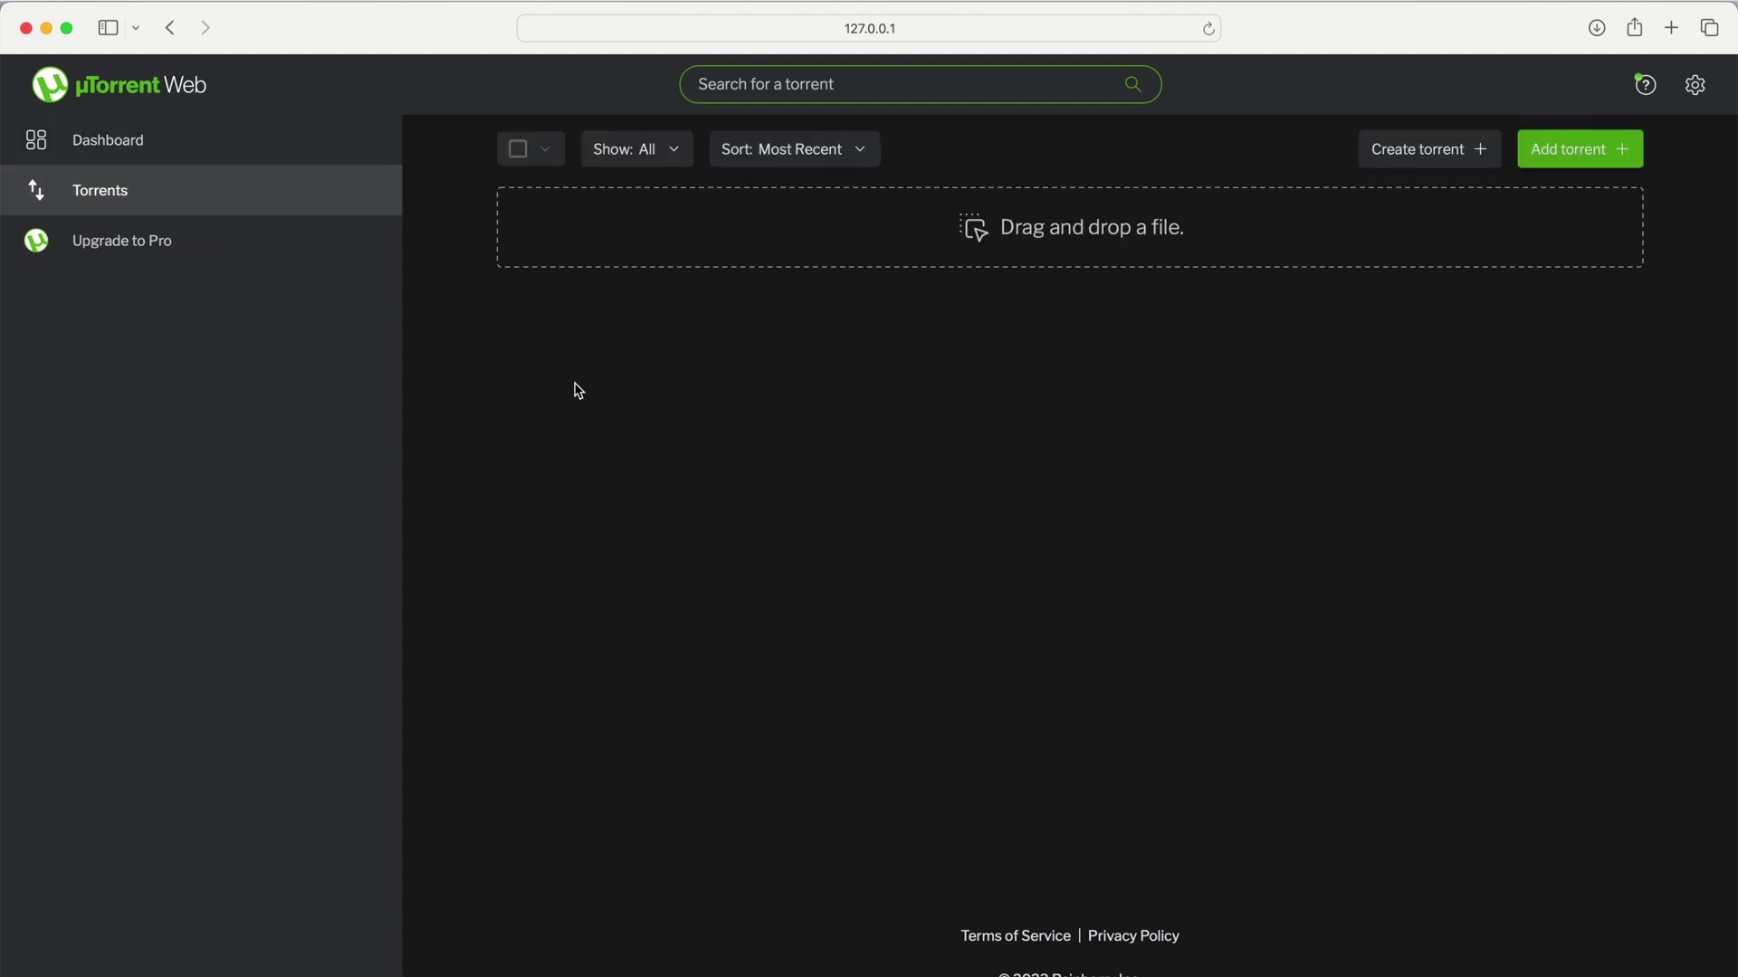
- In a new Add torrent dialog, enter 'magnet:?xt=urn:btih:' and paste the info-hash after it
click(1586, 155)
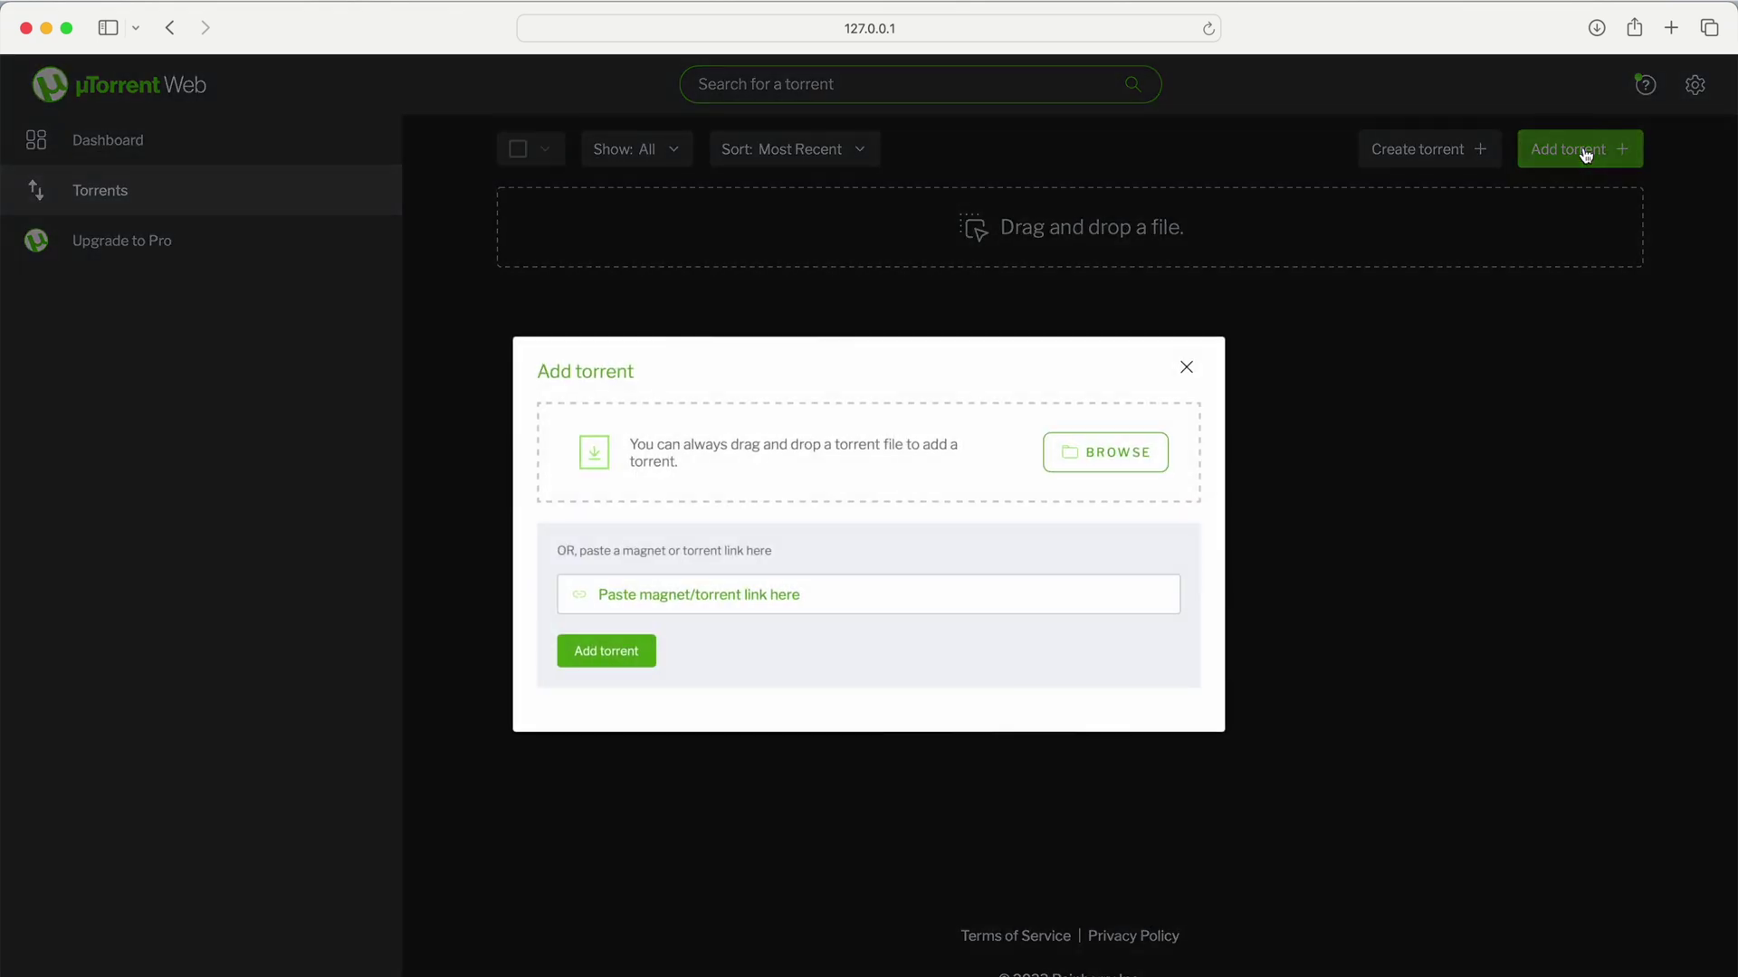
click(820, 601)
text(magnet:?xt=urn:btih:)
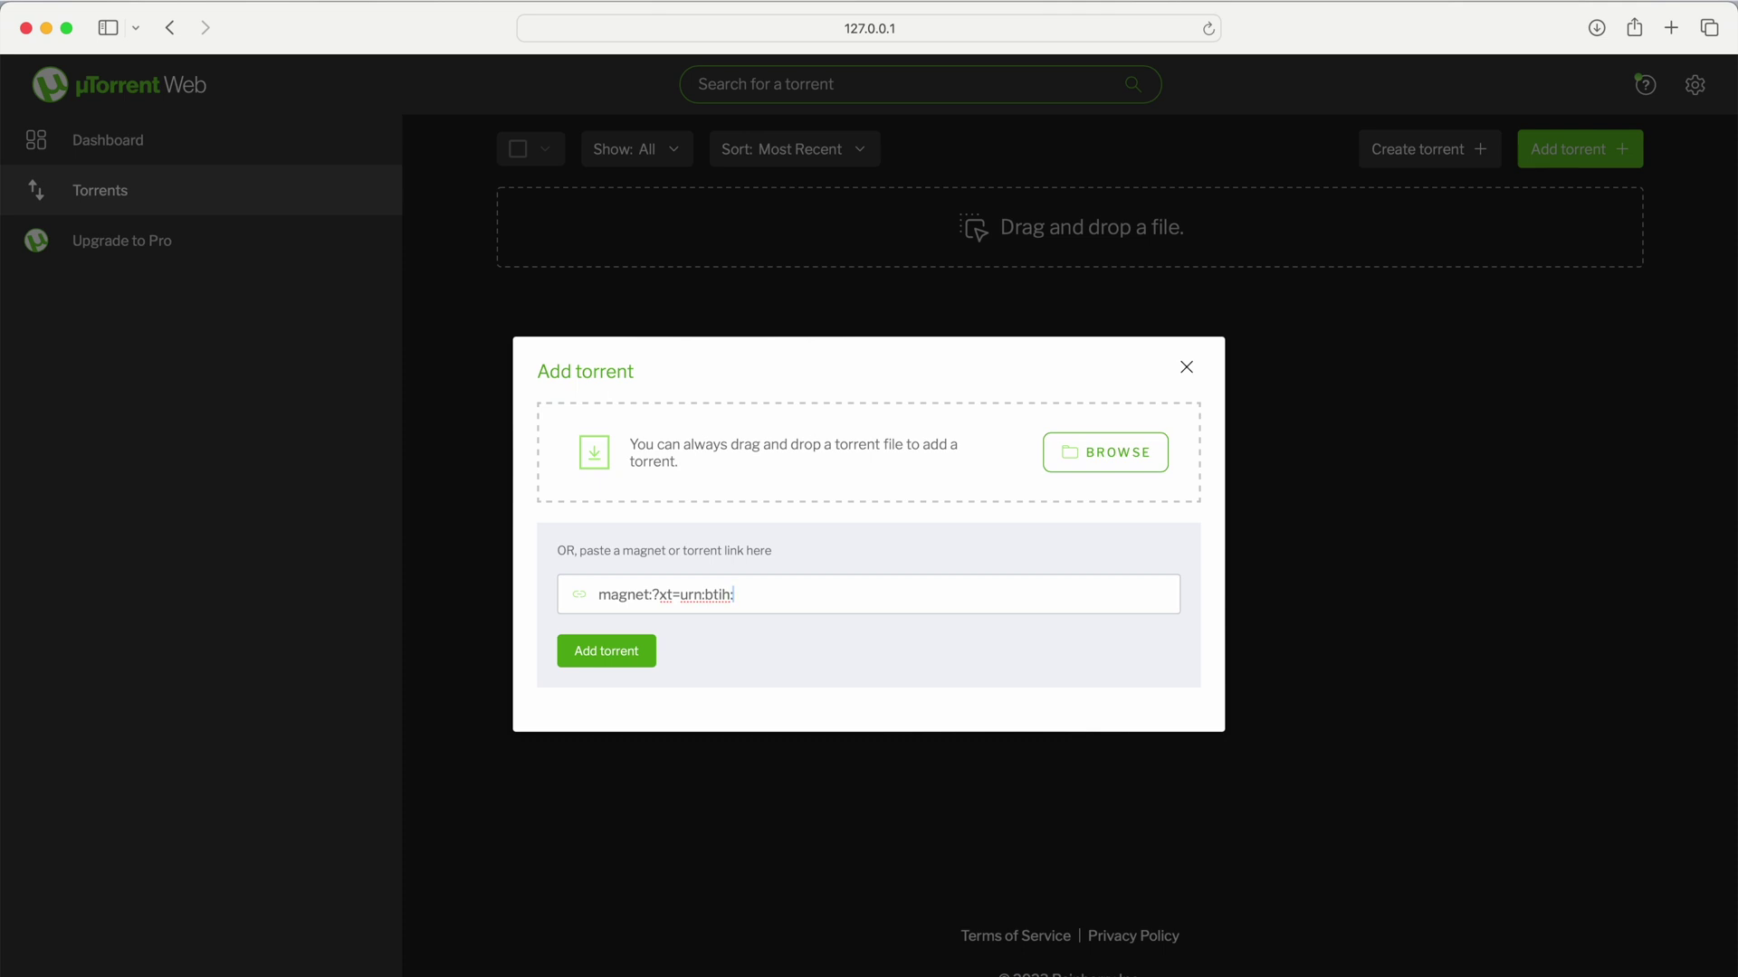
text(d57591f78926c12dded151db7f38511ef571d703)
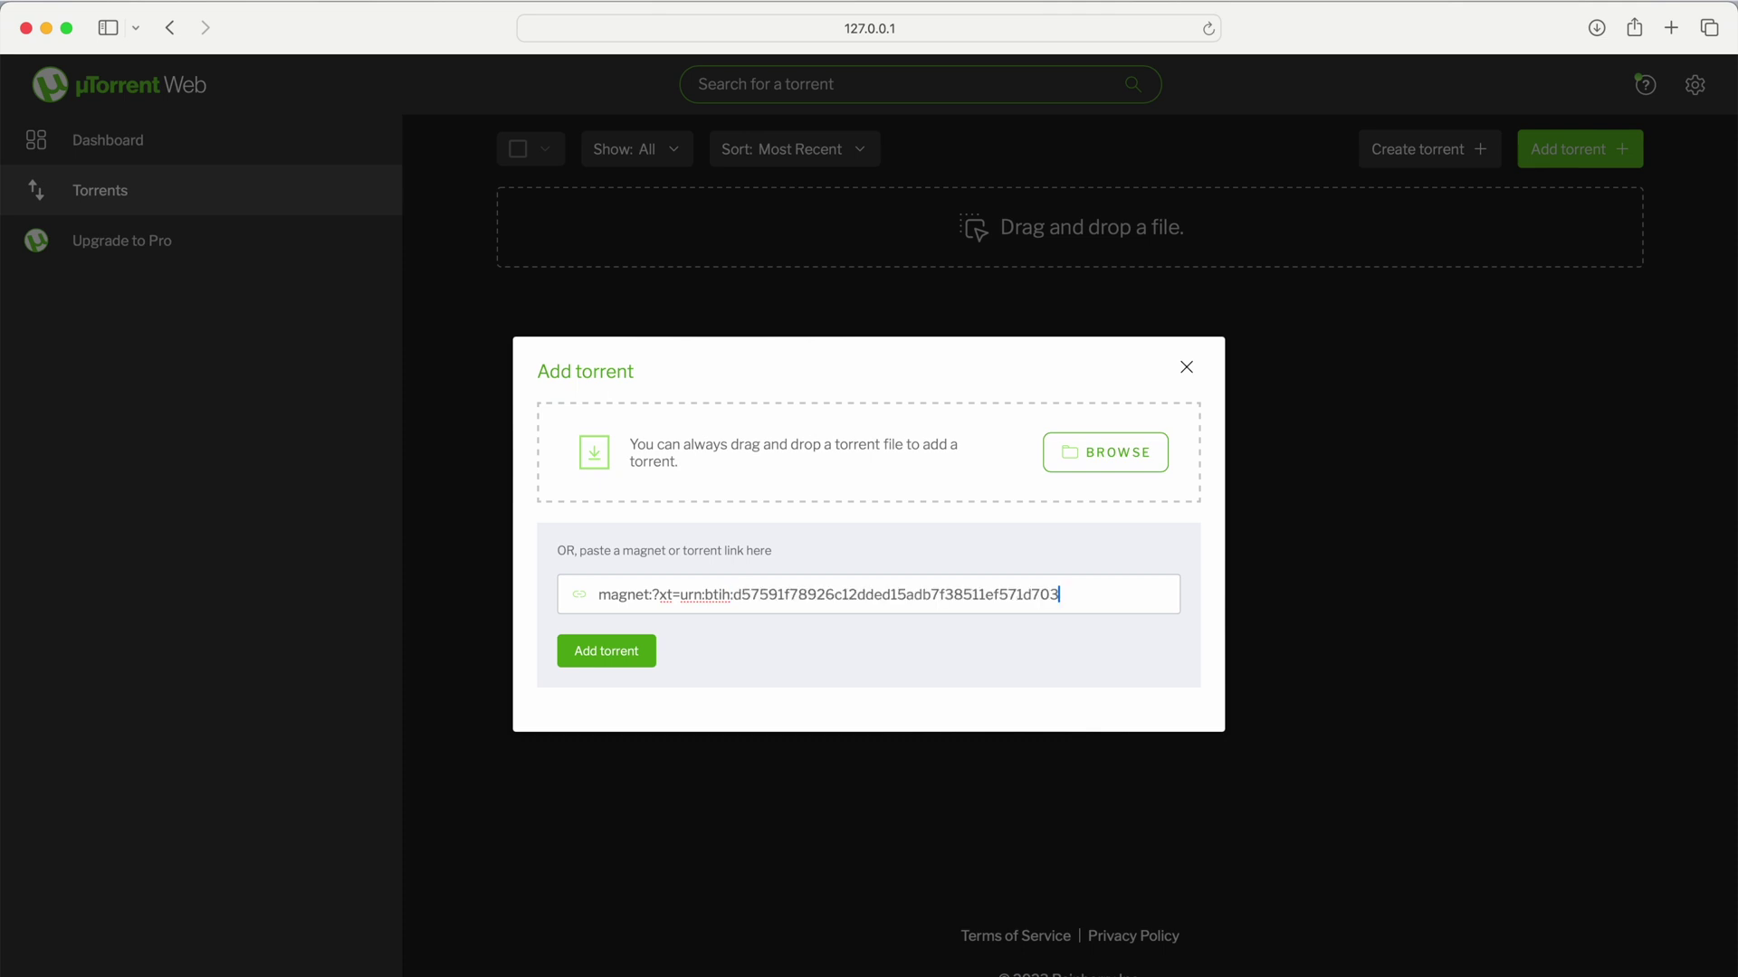
- Select and deselect the pasted info-hash to check it
double_click(911, 594)
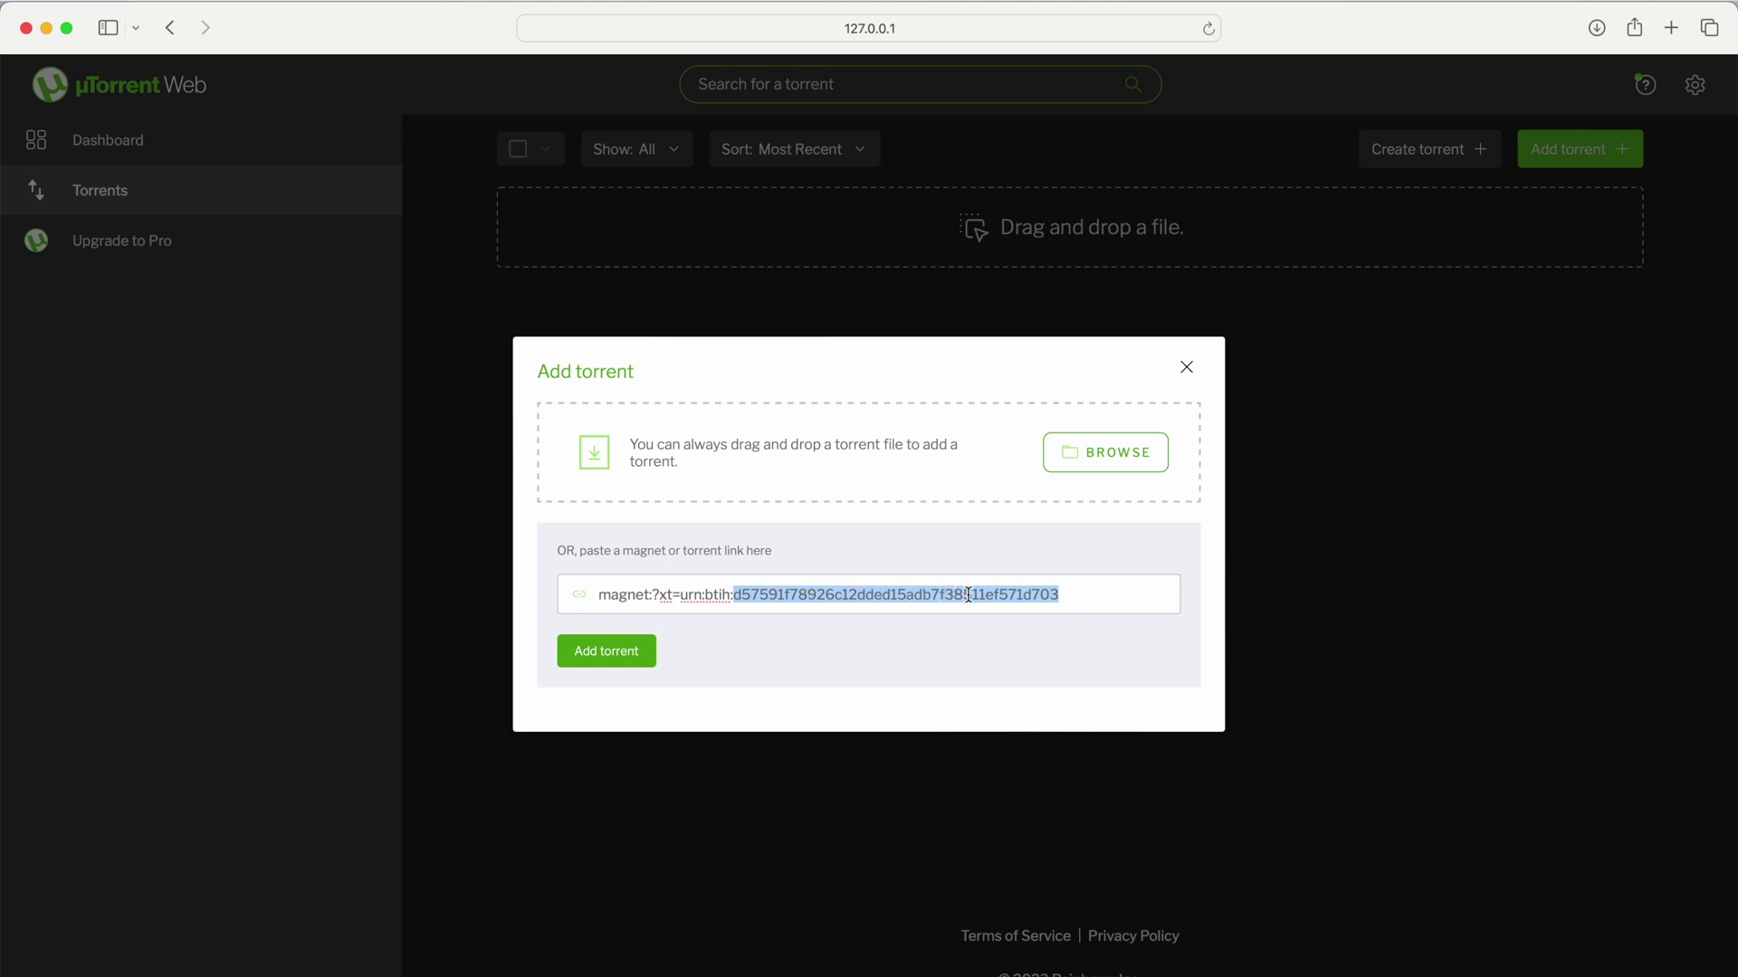
click(1062, 593)
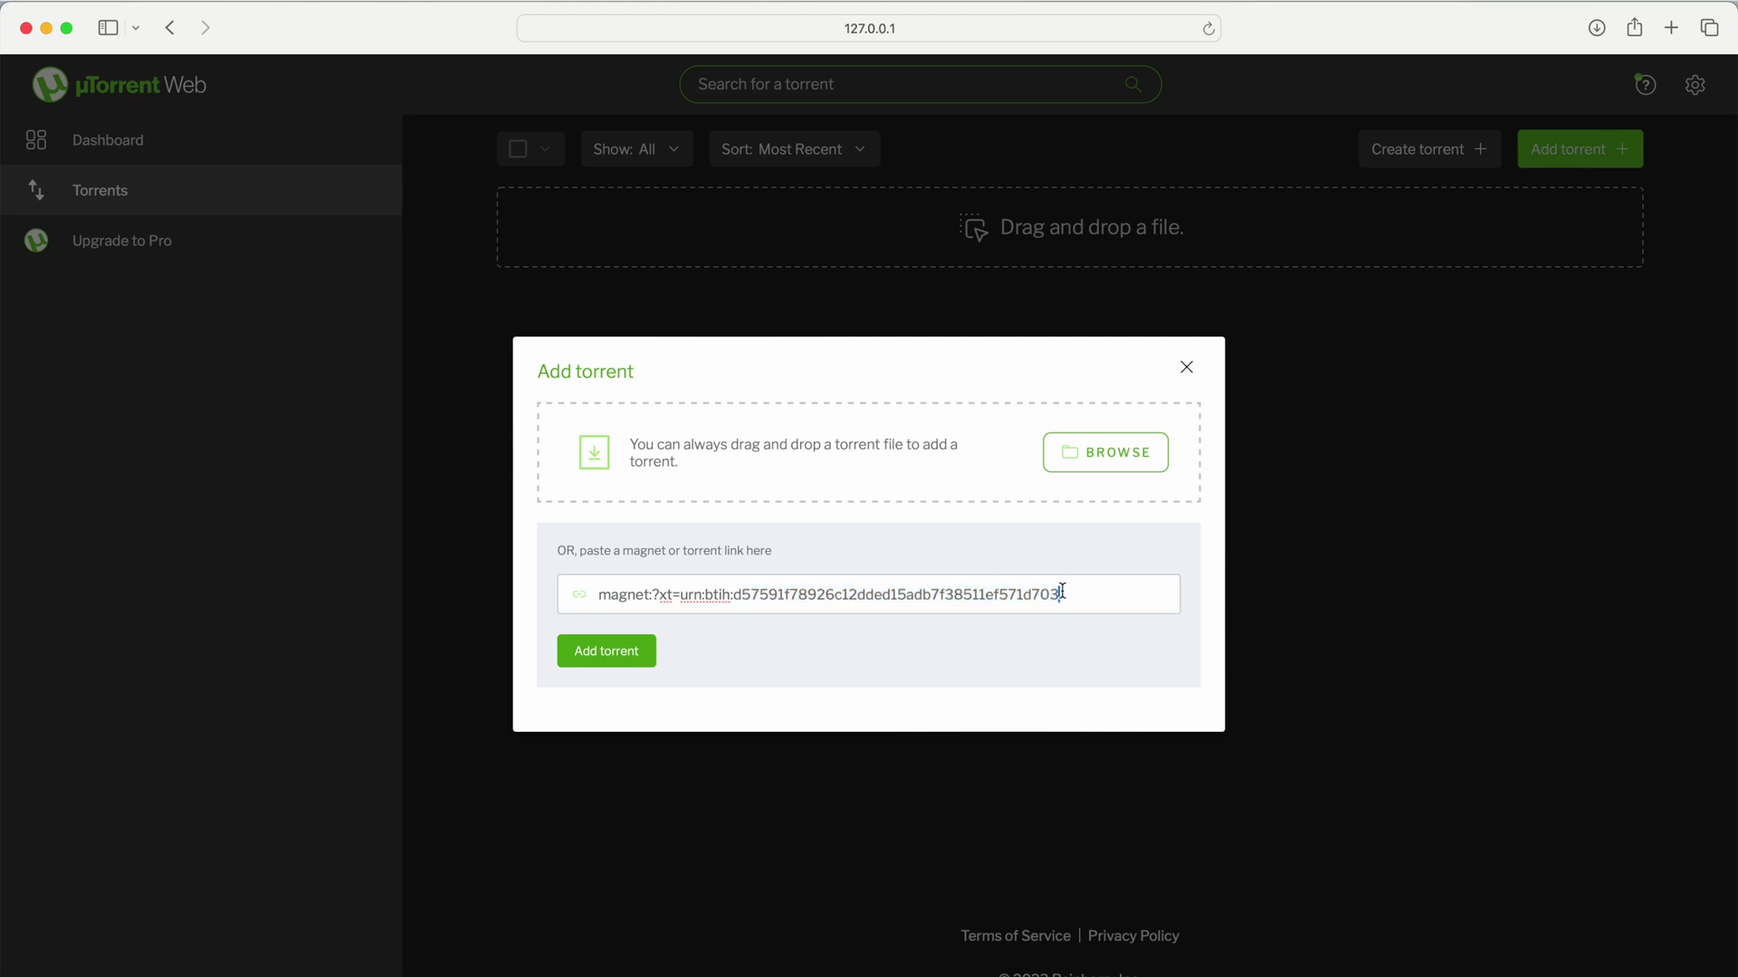
double_click(787, 598)
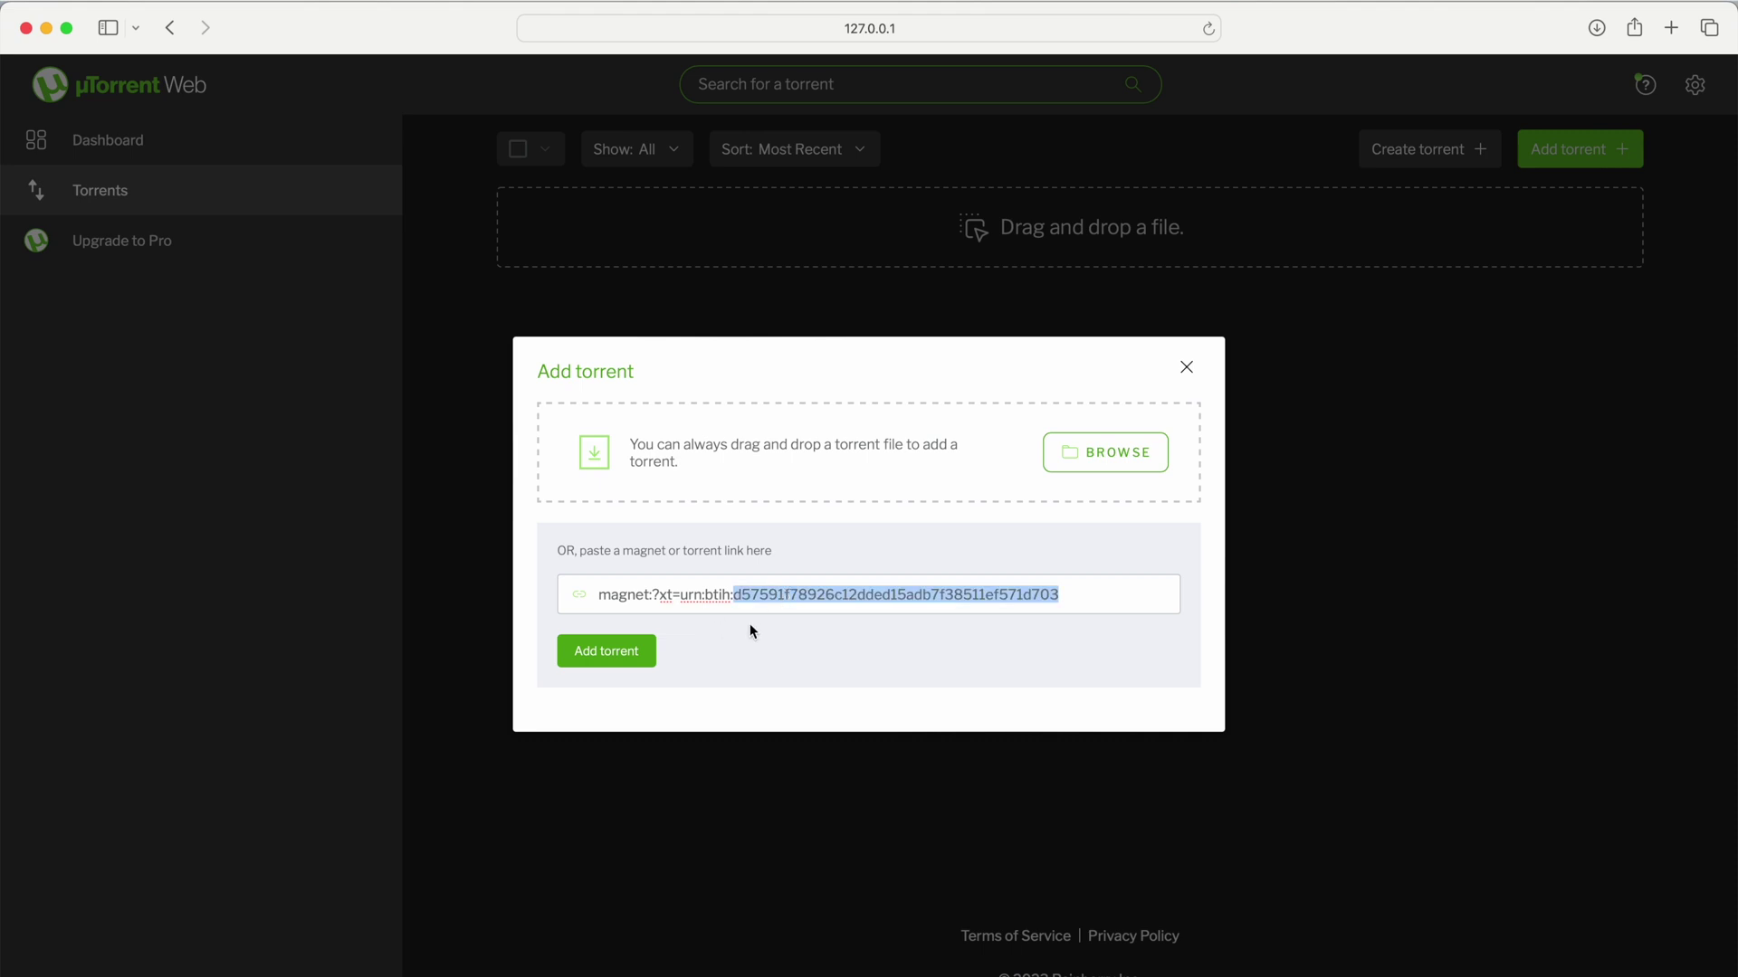
key(Right)
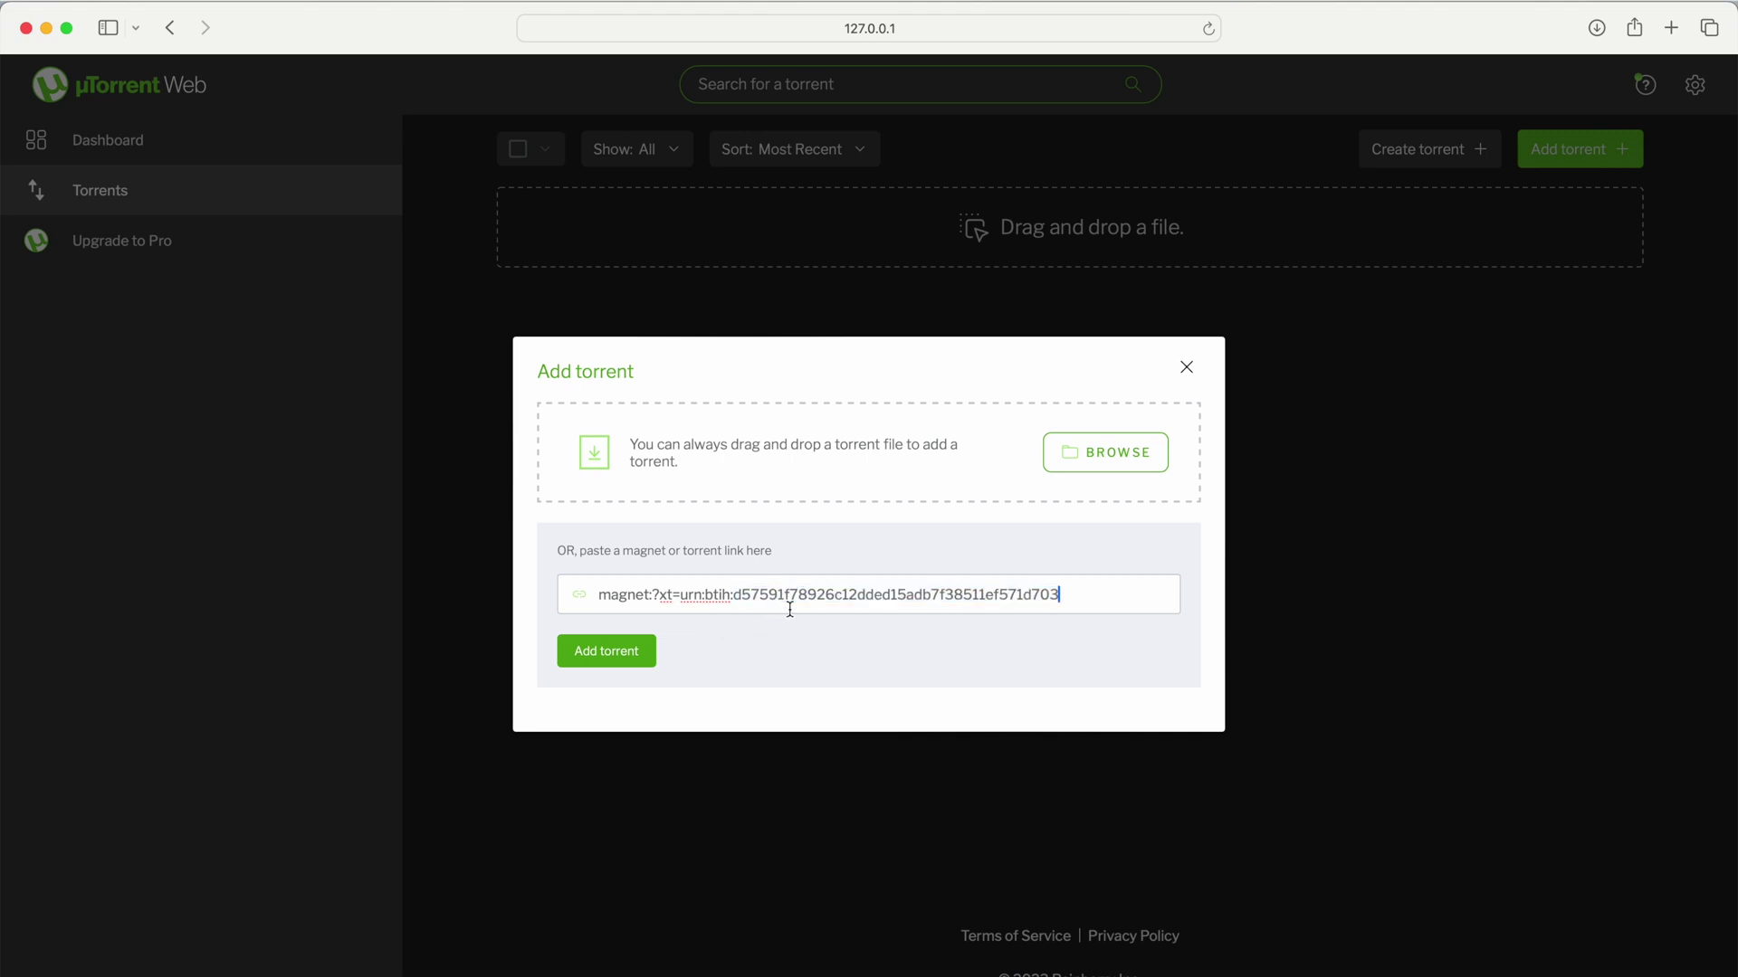
- Submit the magnet link with the Add torrent button
click(638, 652)
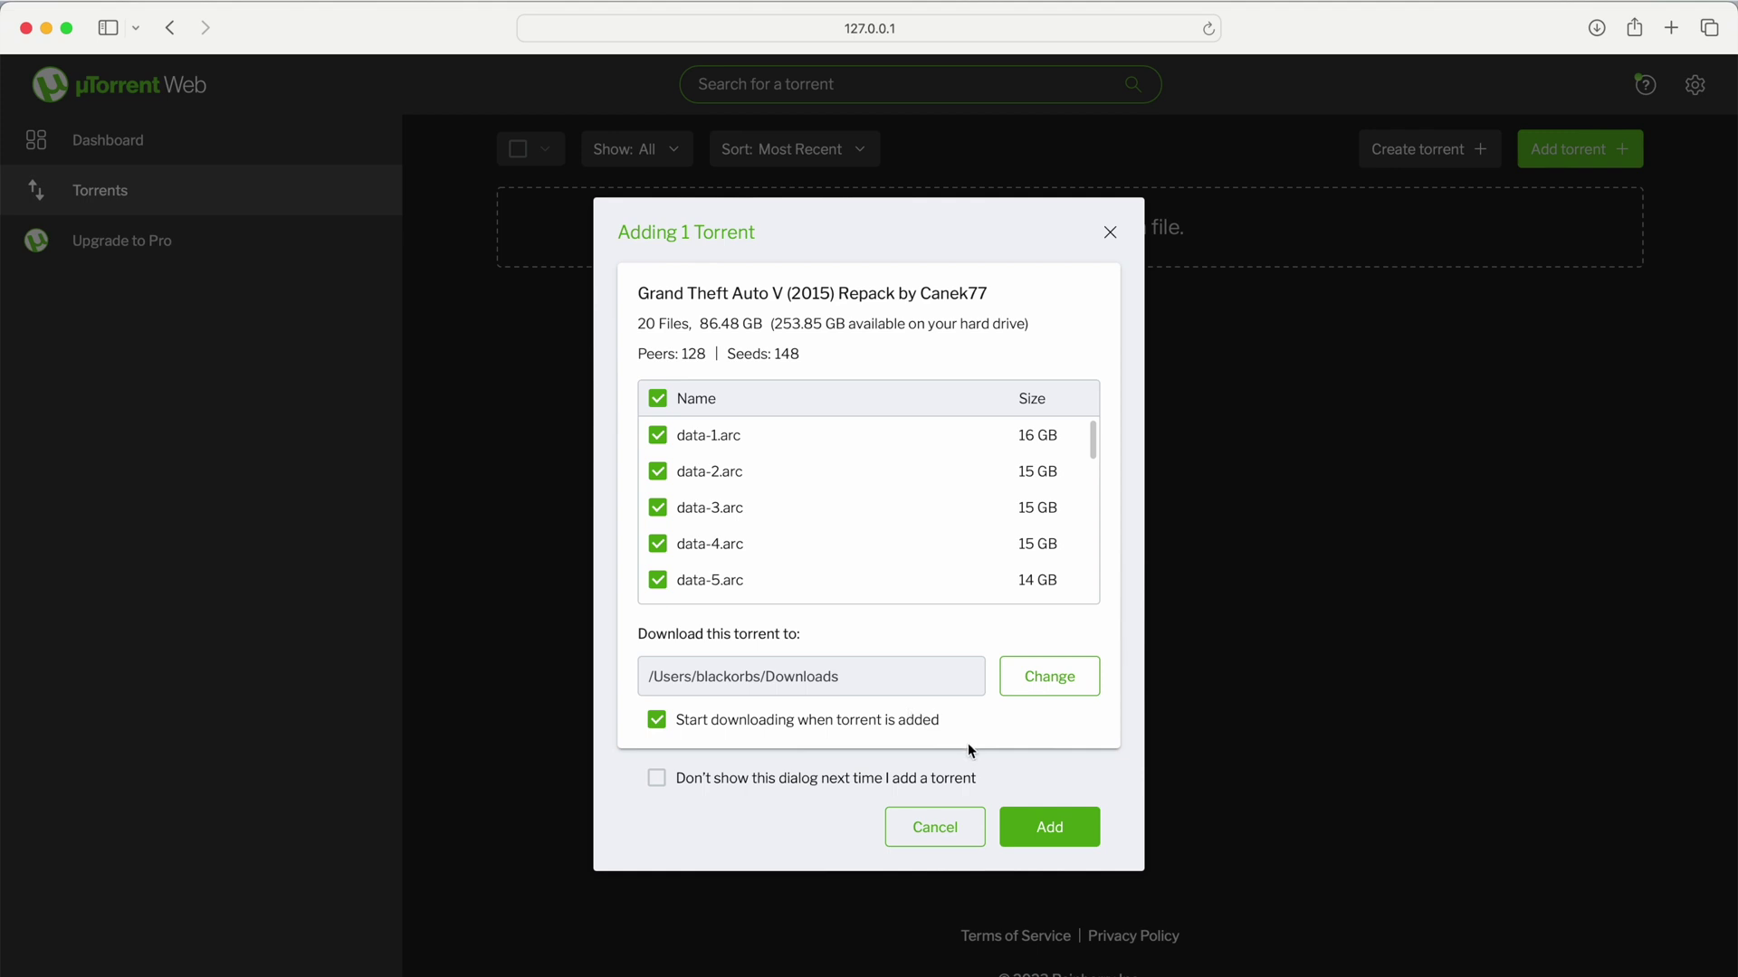
- Add the Grand Theft Auto V (2015) Repack torrent, then expand and collapse its file list
click(1050, 826)
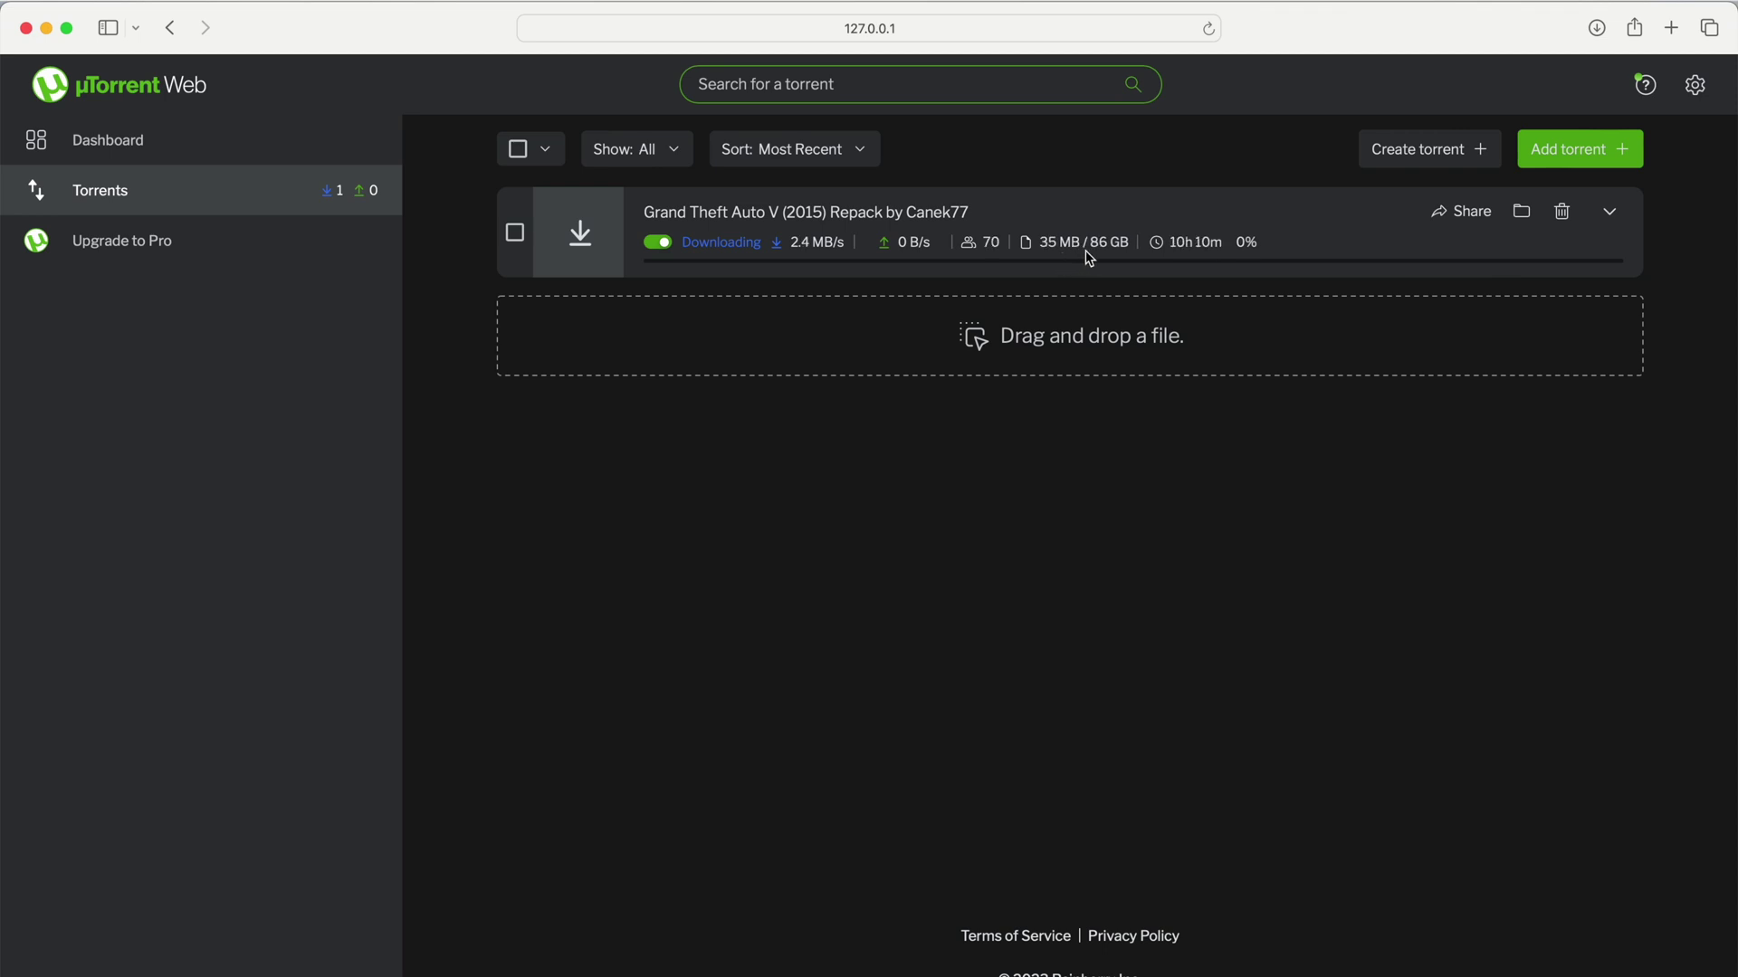
click(1611, 215)
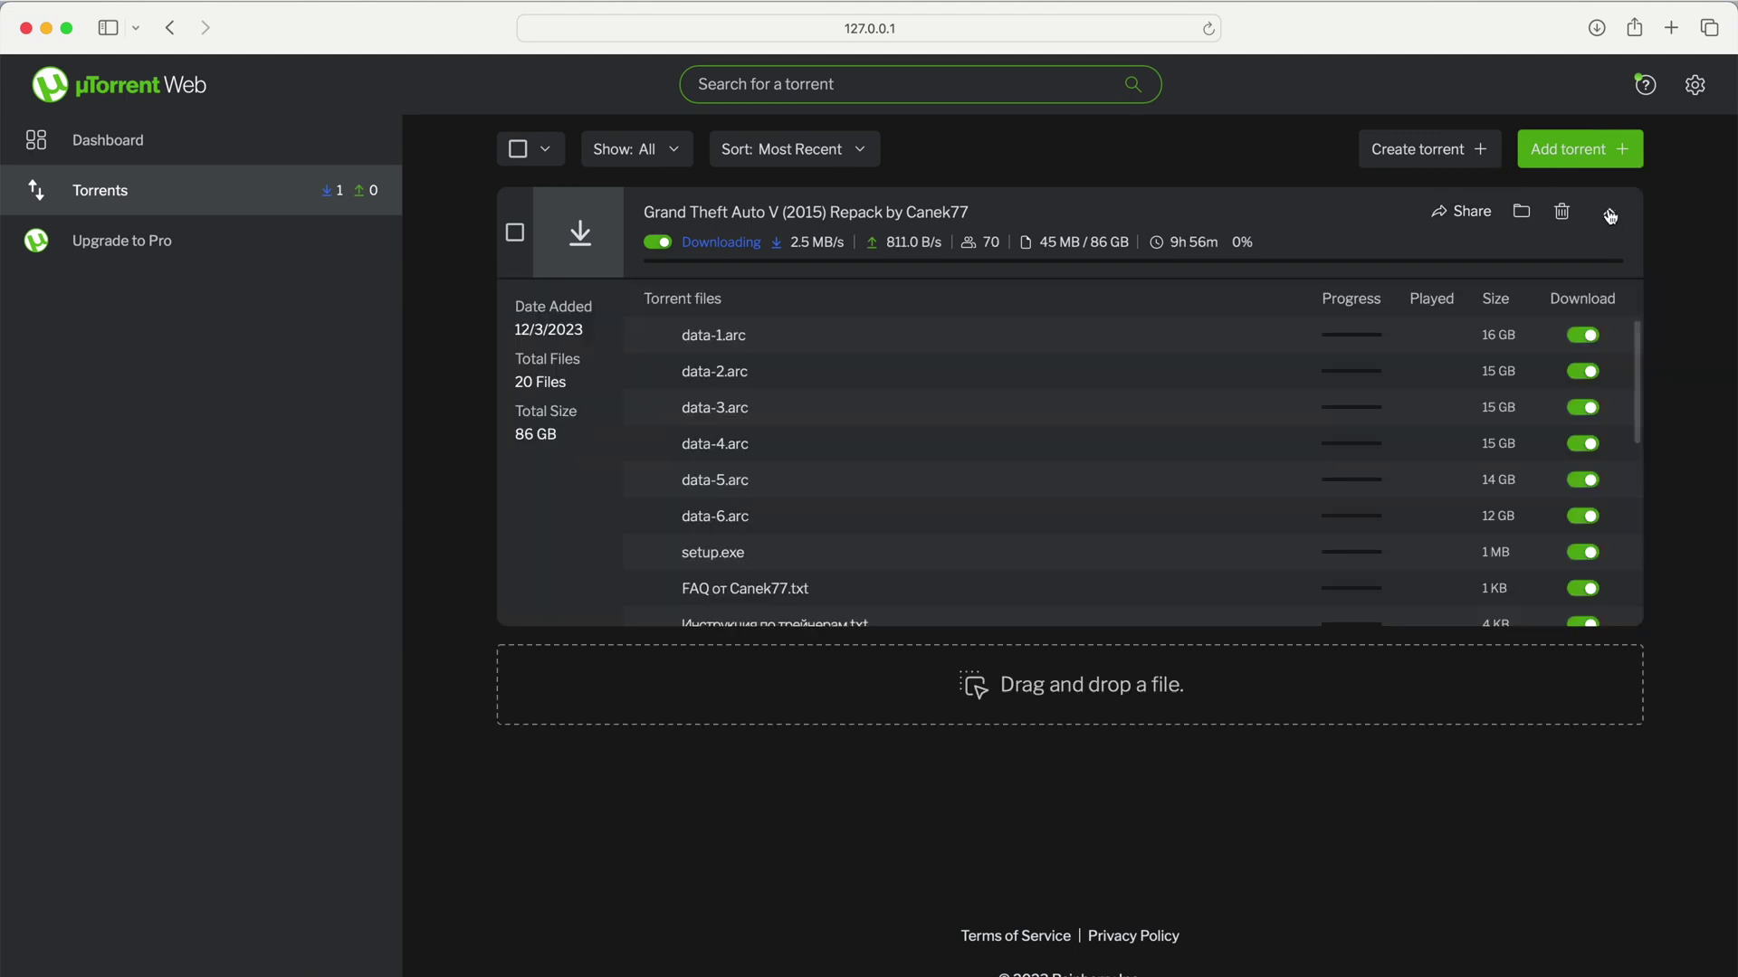
click(1611, 215)
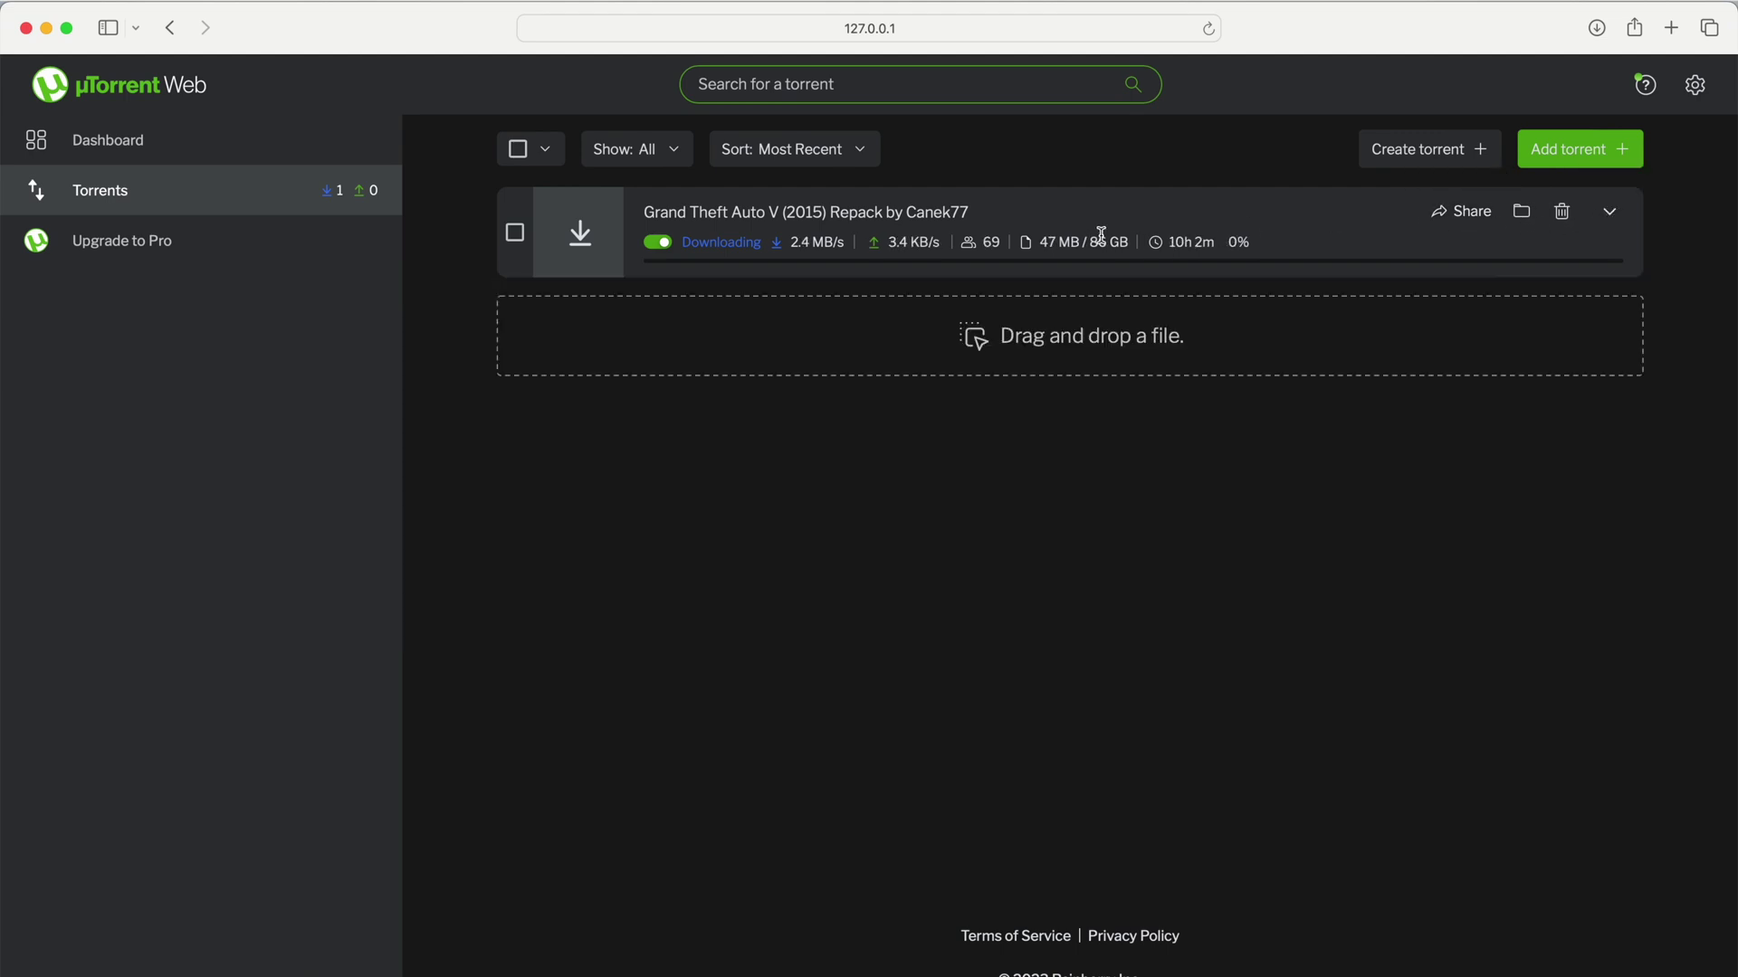